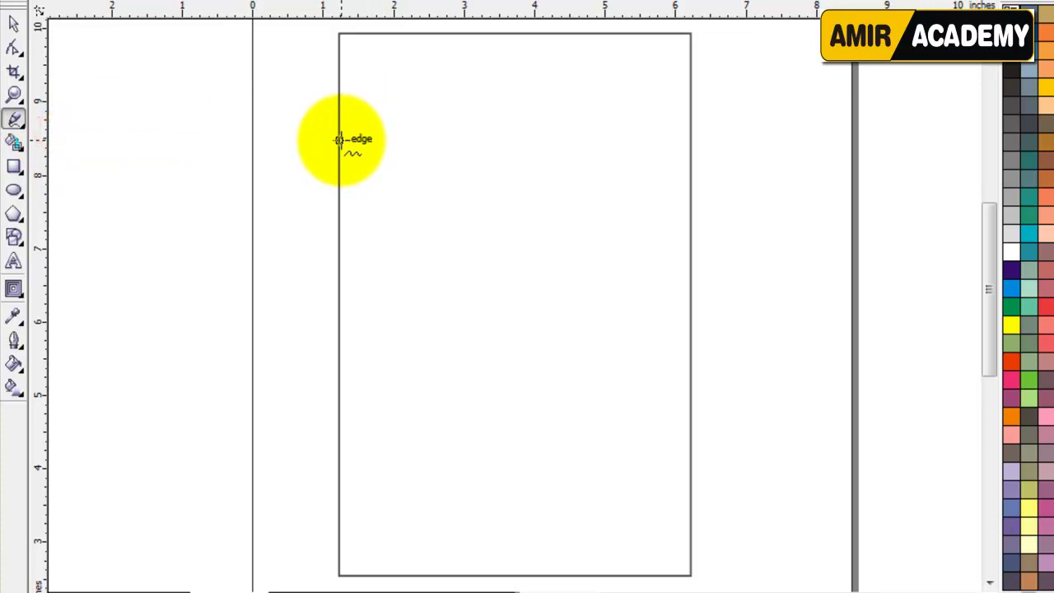
# Draw a line across the upper part of the rectangle, extending past its right edge, and bend it into an S-shaped wave.
pyautogui.moveTo(340, 140); pyautogui.dragTo(771, 130)
pyautogui.click(12, 47)
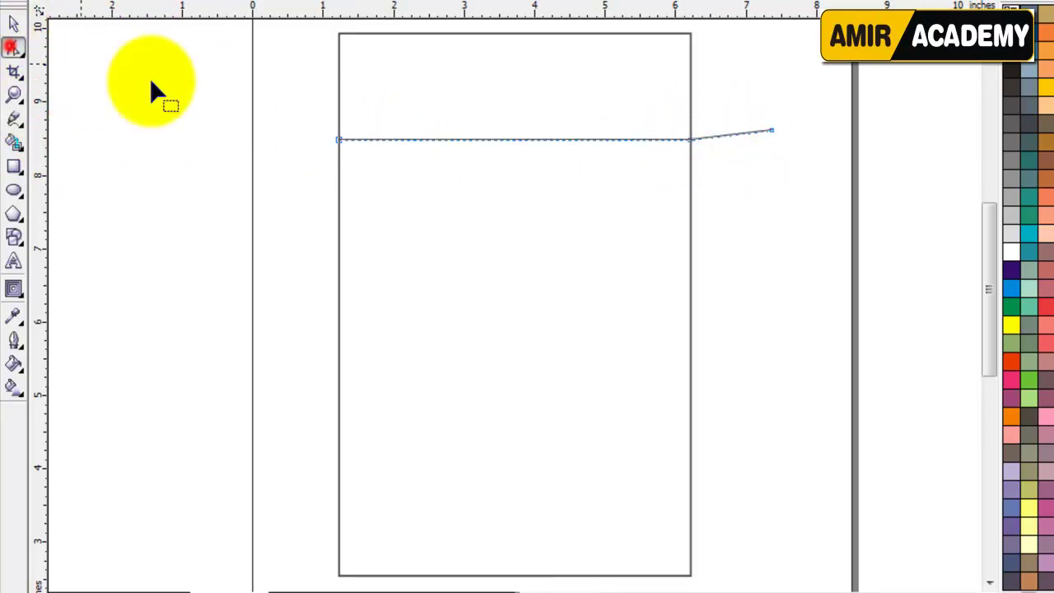
pyautogui.moveTo(296, 103); pyautogui.dragTo(771, 230)
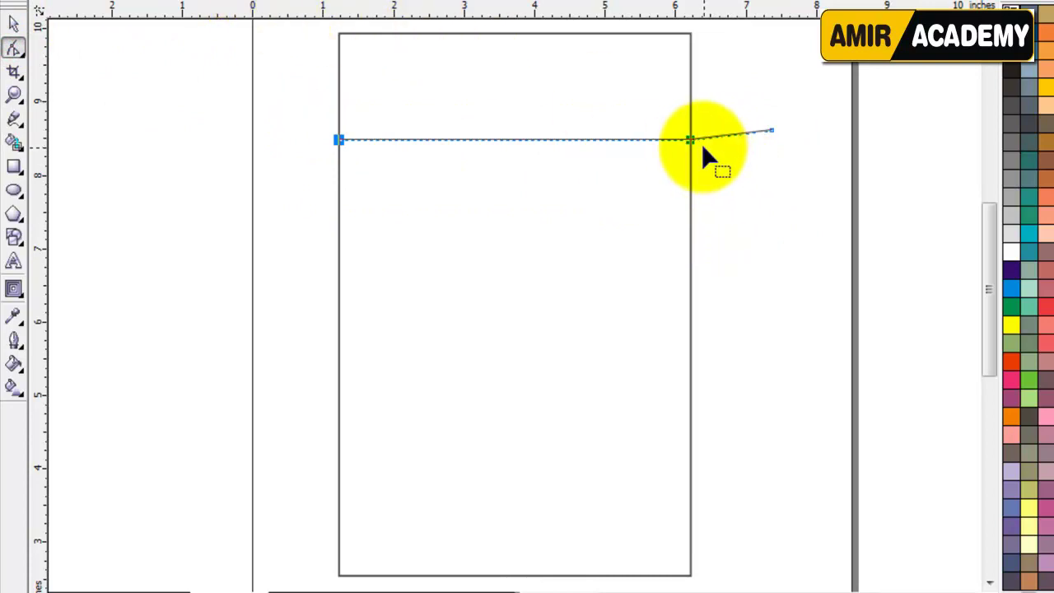
pyautogui.moveTo(702, 119); pyautogui.dragTo(658, 168)
pyautogui.moveTo(573, 141); pyautogui.dragTo(581, 23)
pyautogui.moveTo(457, 191); pyautogui.dragTo(451, 221)
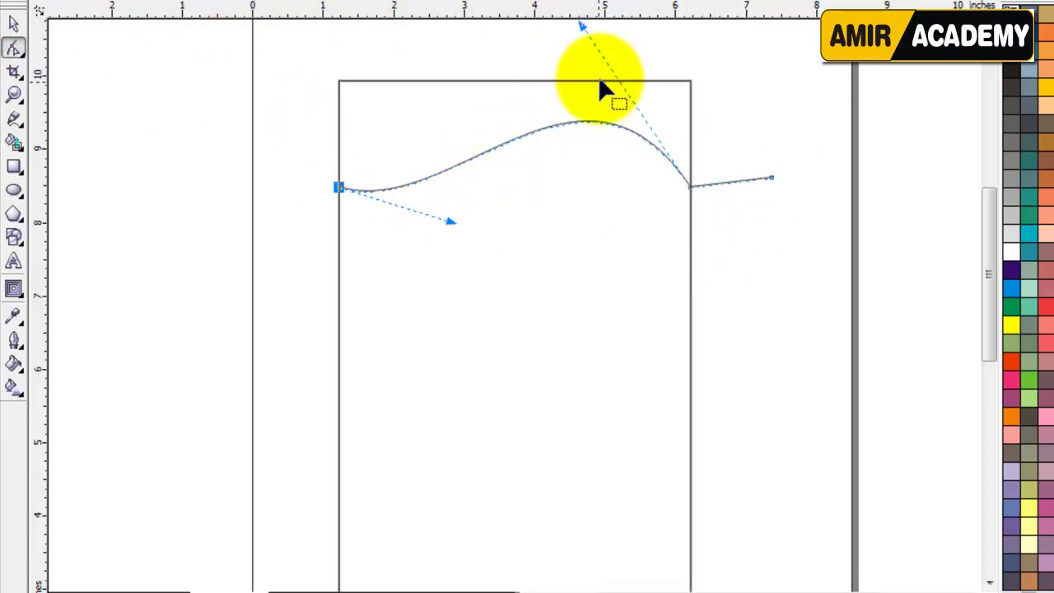
# Refine the wave's curvature, moving its left end node lower and the node on the rectangle's right edge slightly higher.
pyautogui.moveTo(581, 26); pyautogui.dragTo(582, 39)
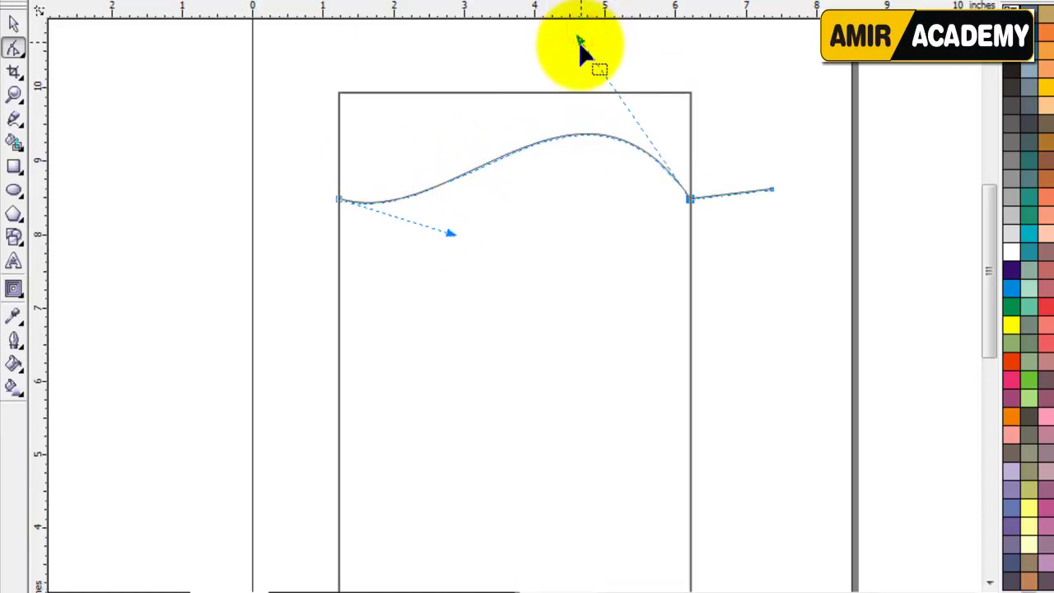
pyautogui.moveTo(452, 234); pyautogui.dragTo(453, 244)
pyautogui.moveTo(280, 160); pyautogui.dragTo(338, 249)
pyautogui.moveTo(340, 199); pyautogui.dragTo(339, 226)
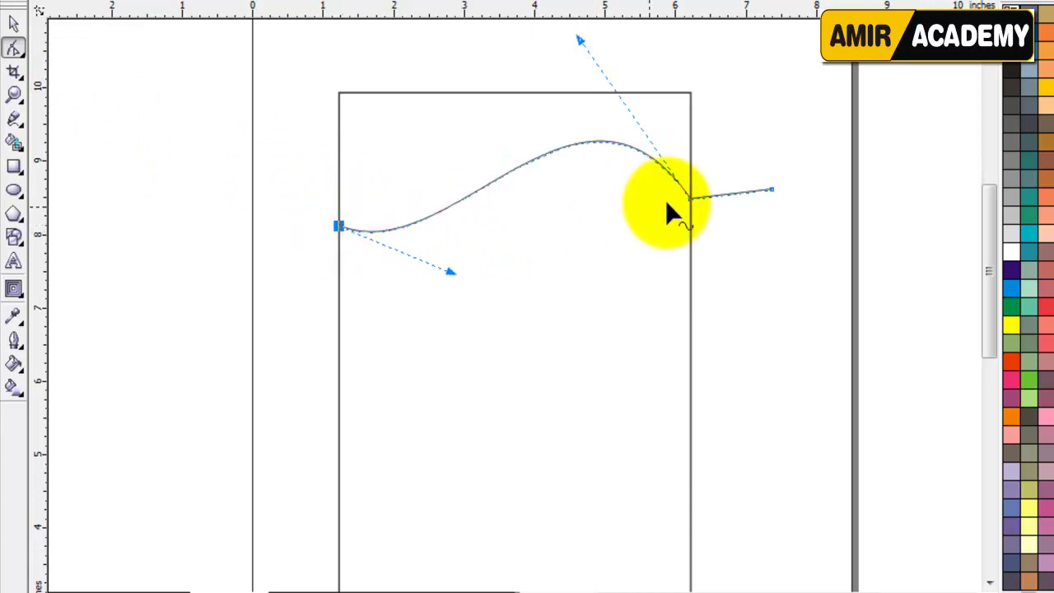
pyautogui.moveTo(706, 169); pyautogui.dragTo(691, 186)
pyautogui.click(13, 25)
pyautogui.click(157, 170)
# Duplicate the wave line just above the original and reduce the copy's height slightly to form a band tapering toward the right.
pyautogui.click(550, 143)
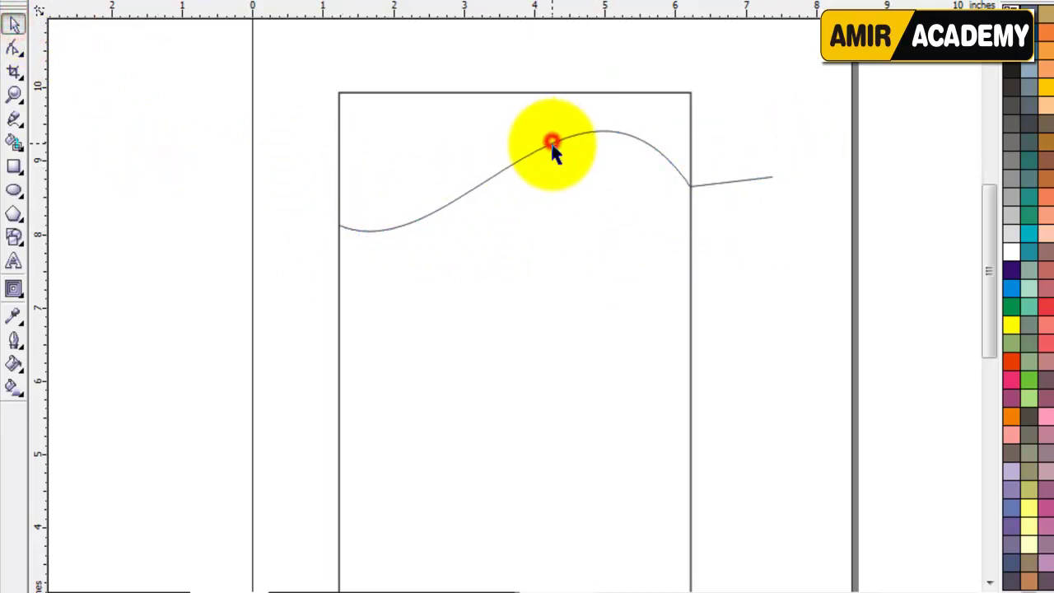
pyautogui.click(549, 144)
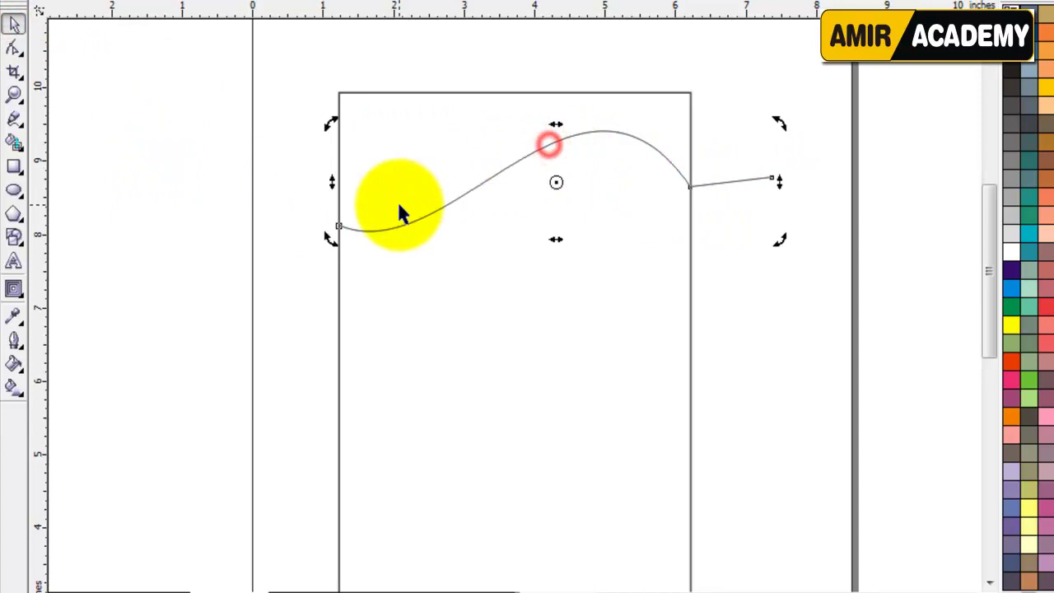
pyautogui.click(547, 151)
pyautogui.moveTo(557, 184); pyautogui.dragTo(557, 169)
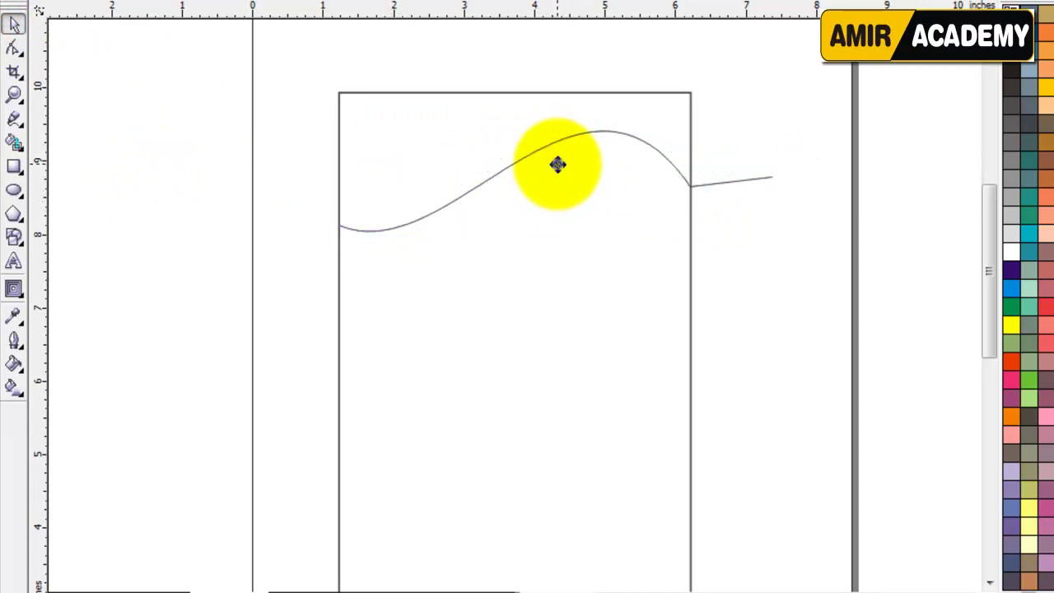
pyautogui.rightClick(556, 164)
pyautogui.click(568, 118)
pyautogui.moveTo(779, 159); pyautogui.dragTo(776, 170)
pyautogui.click(759, 249)
pyautogui.click(202, 311)
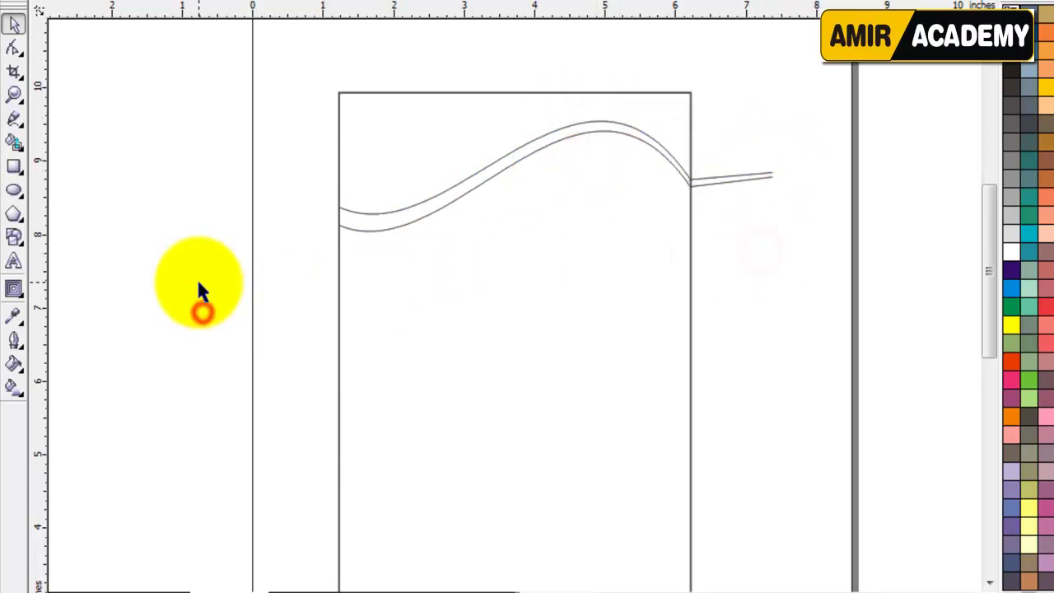
# Smart-fill the band between the two wave lines inside the rectangle.
pyautogui.click(13, 142)
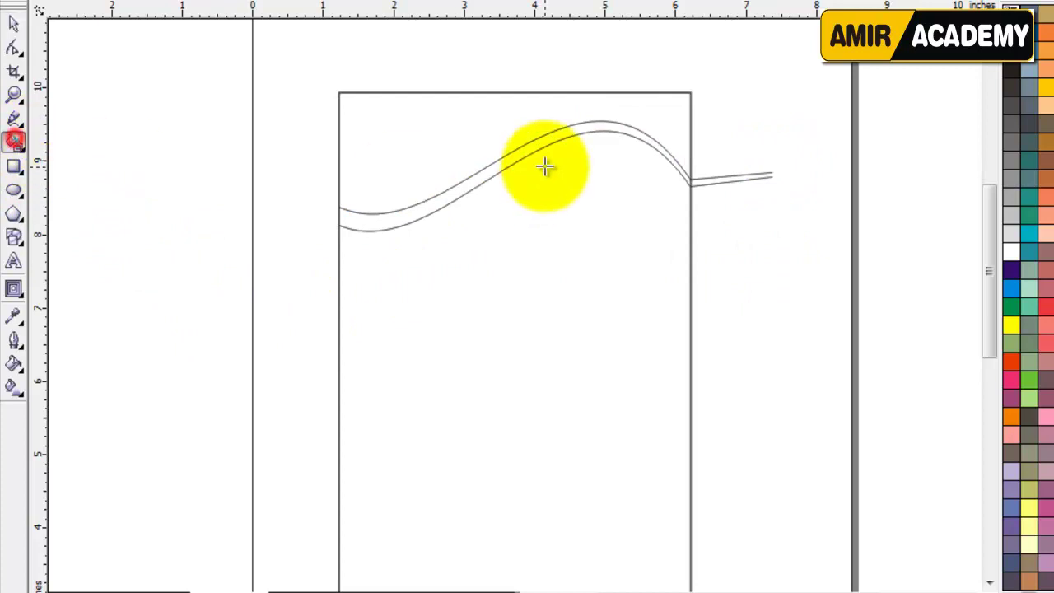
pyautogui.click(557, 137)
pyautogui.click(14, 26)
pyautogui.click(156, 190)
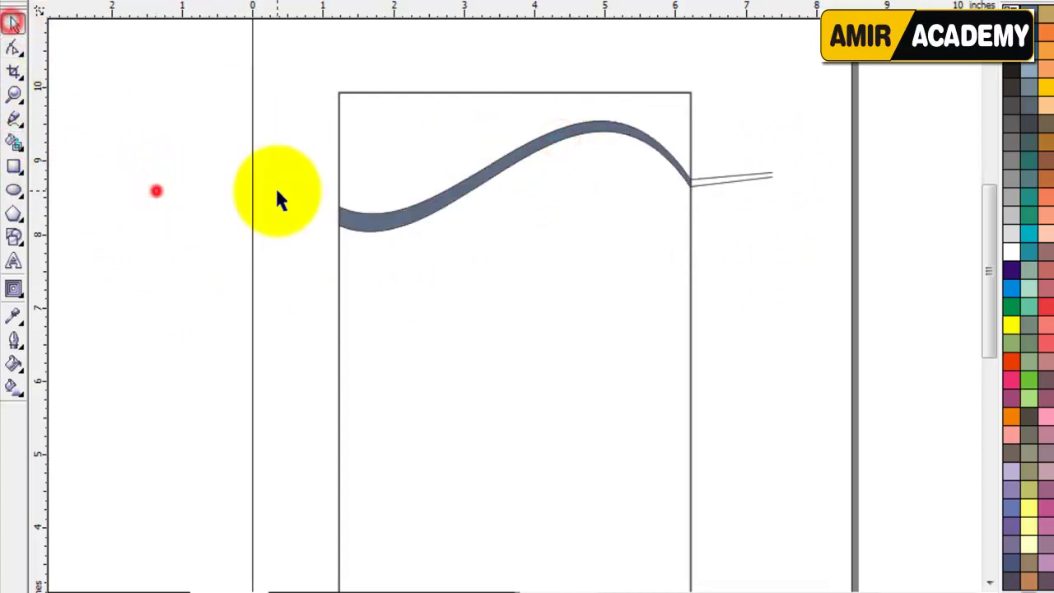
# Duplicate both wave lines below the filled band and delete the lower line of the copied pair.
pyautogui.click(722, 182)
pyautogui.moveTo(722, 184); pyautogui.dragTo(711, 202)
pyautogui.click(736, 273)
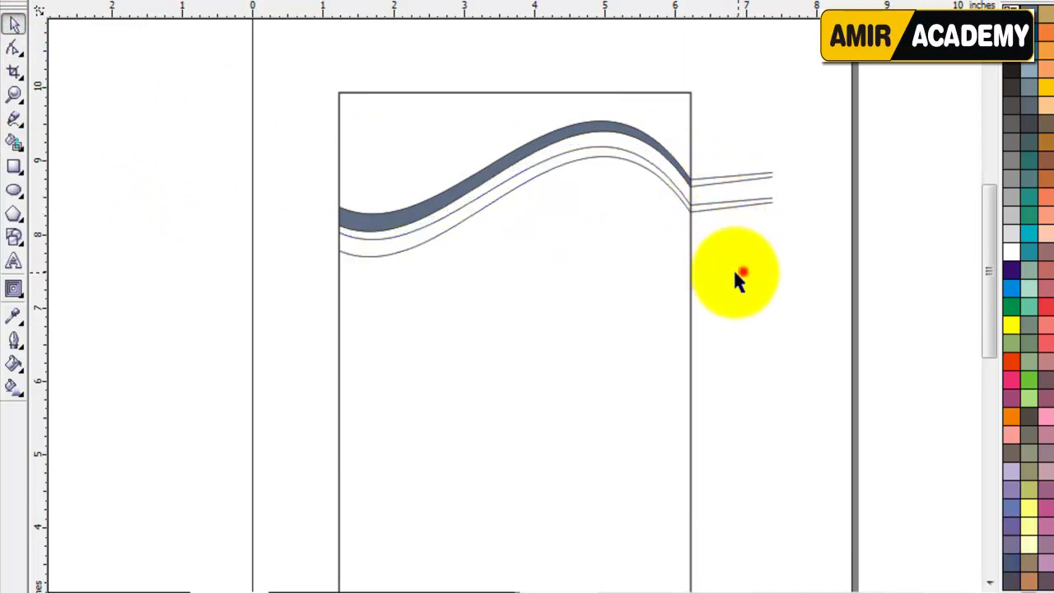
pyautogui.click(263, 283)
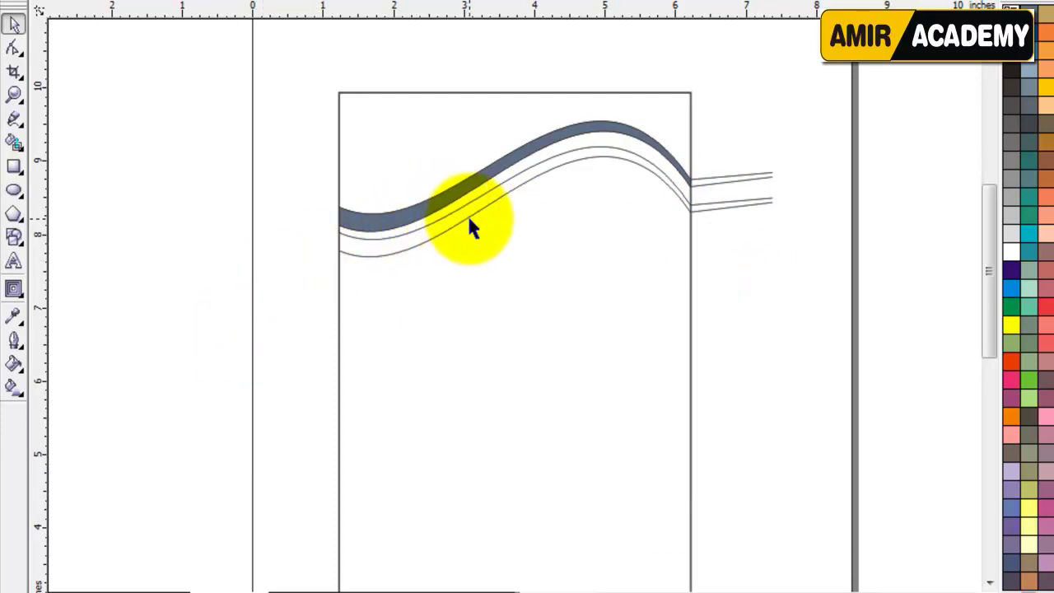
pyautogui.moveTo(468, 217); pyautogui.dragTo(499, 297)
pyautogui.press('Delete')
pyautogui.click(768, 319)
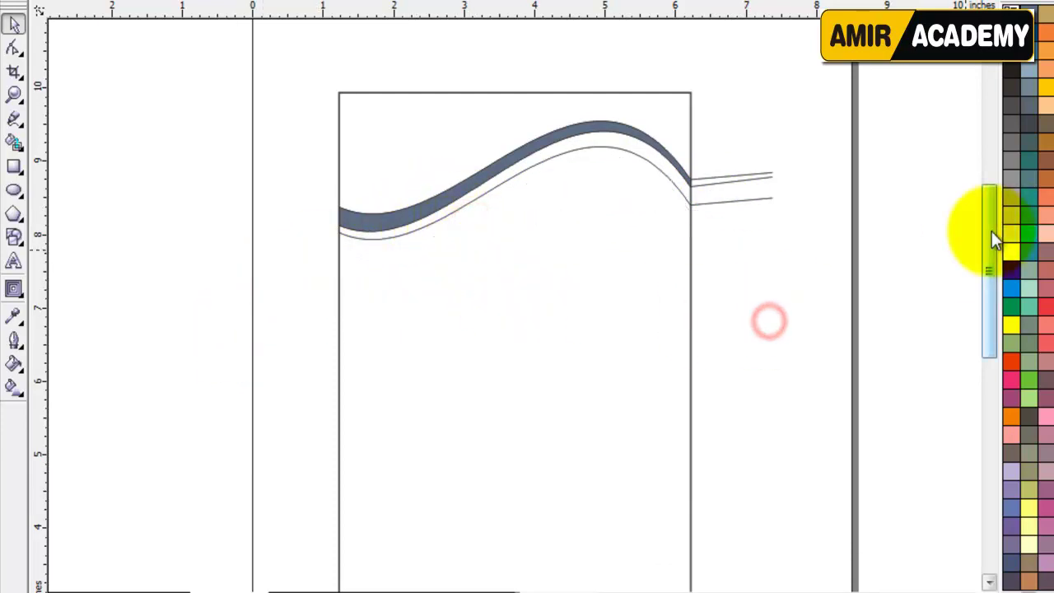
# Smart-fill the large area of the rectangle beneath the lowest wave line.
pyautogui.moveTo(991, 231); pyautogui.dragTo(991, 244)
pyautogui.click(14, 142)
pyautogui.click(529, 259)
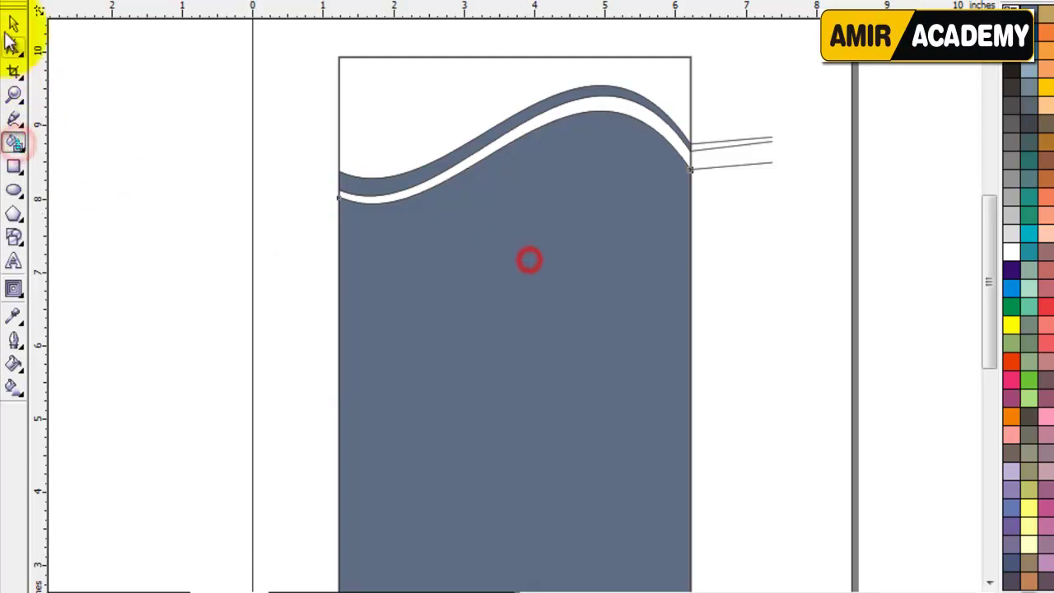
pyautogui.click(13, 25)
pyautogui.click(115, 218)
# Delete the three wave construction lines that extend past the rectangle's right edge.
pyautogui.moveTo(747, 165); pyautogui.dragTo(806, 169)
pyautogui.press('Delete')
pyautogui.click(756, 143)
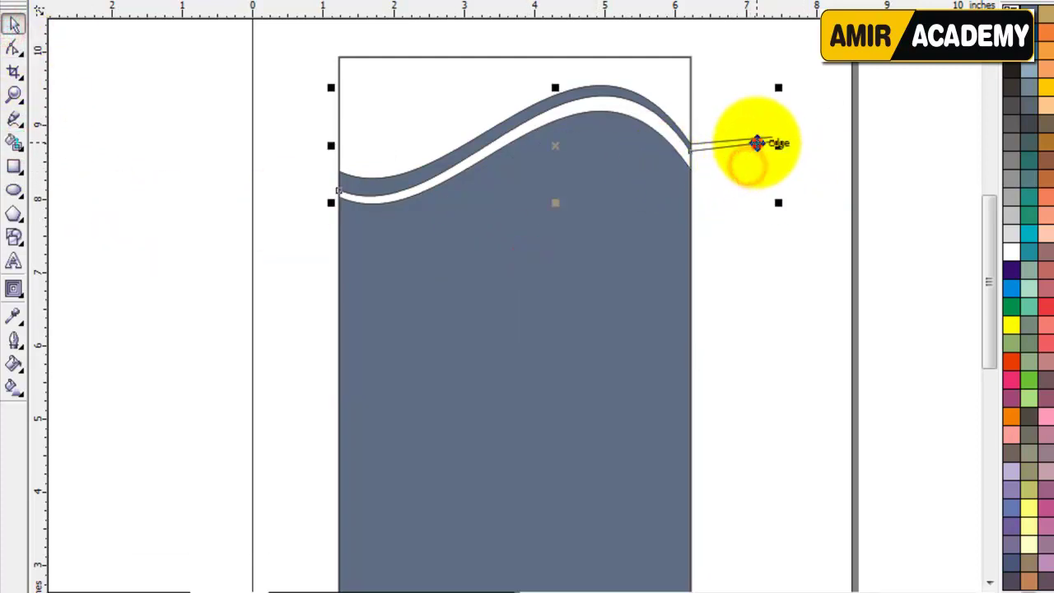
pyautogui.moveTo(759, 144); pyautogui.dragTo(758, 138)
pyautogui.click(772, 191)
# Fill the wave band and the large lower shape with dark purple.
pyautogui.click(611, 89)
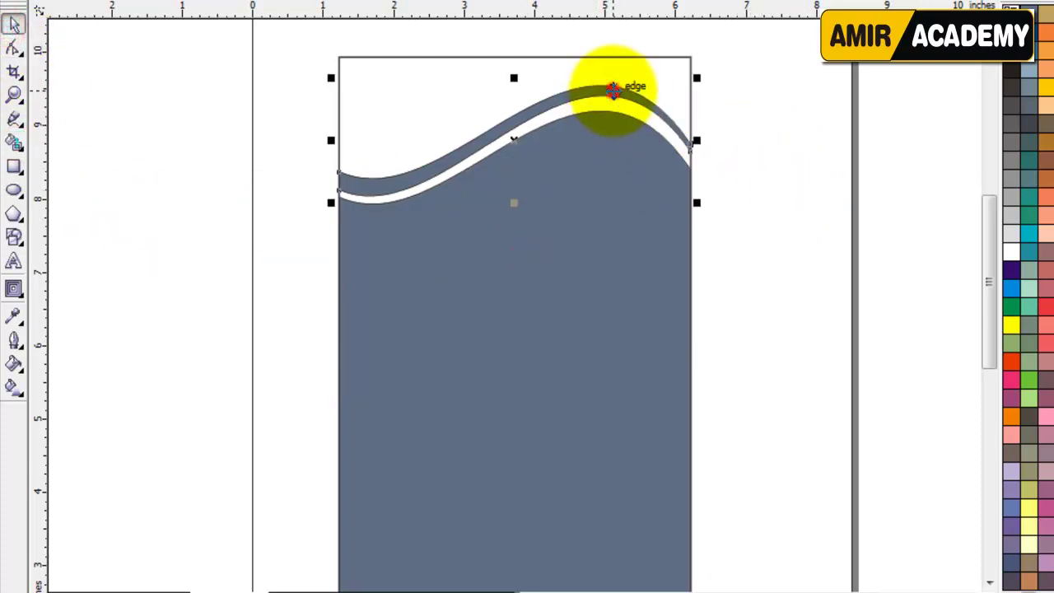
pyautogui.click(1006, 264)
pyautogui.click(631, 244)
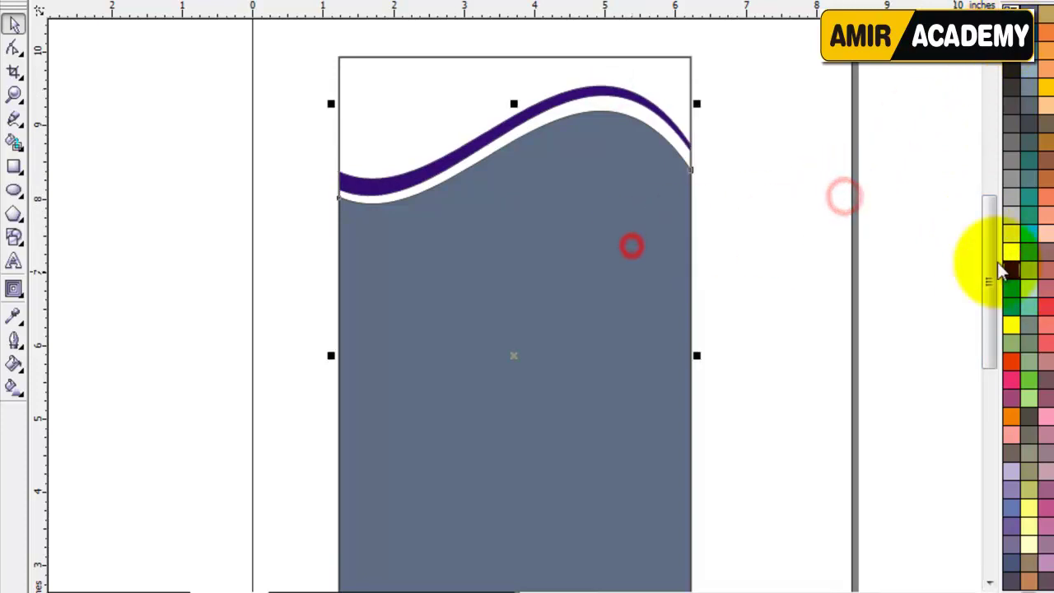
pyautogui.click(1011, 270)
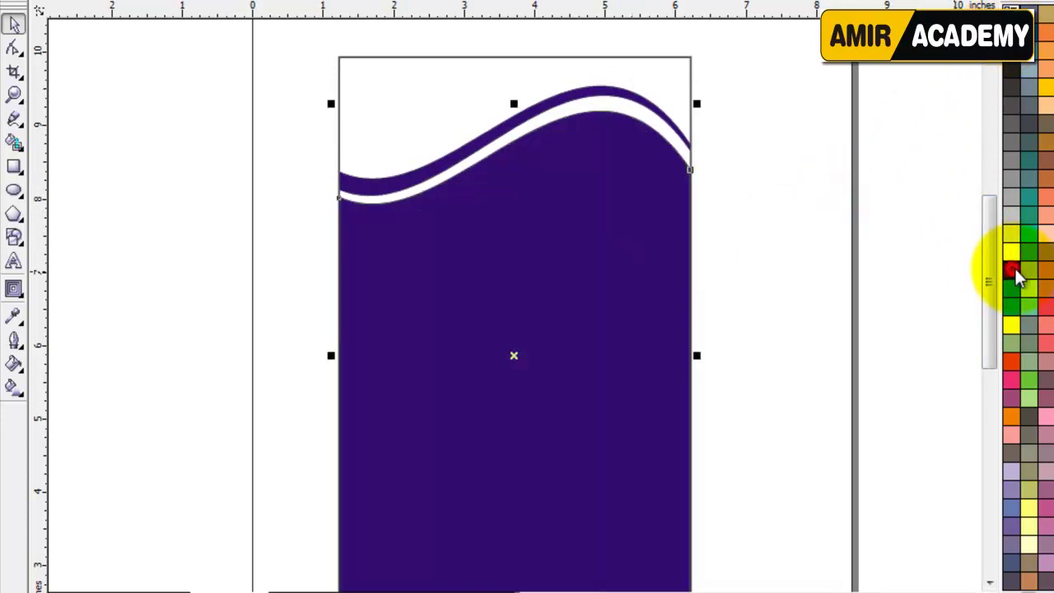
pyautogui.scroll(-1, 789, 272)
pyautogui.click(790, 271)
# Bring the artwork from the "shelds 2022" file into the drawing and place it left of the purple layout.
pyautogui.click(294, 289)
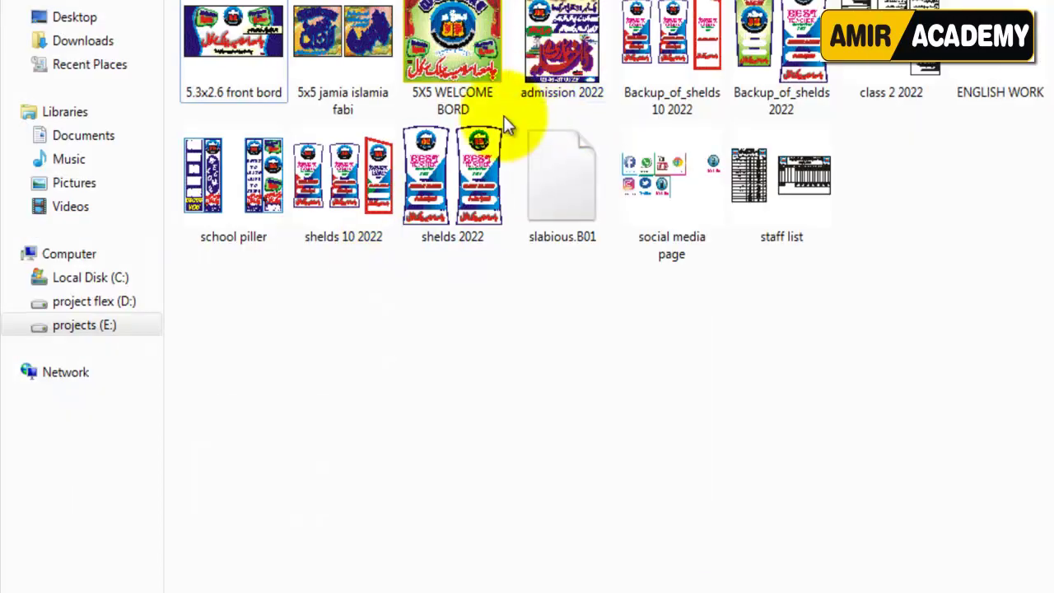
pyautogui.moveTo(453, 181); pyautogui.dragTo(250, 372)
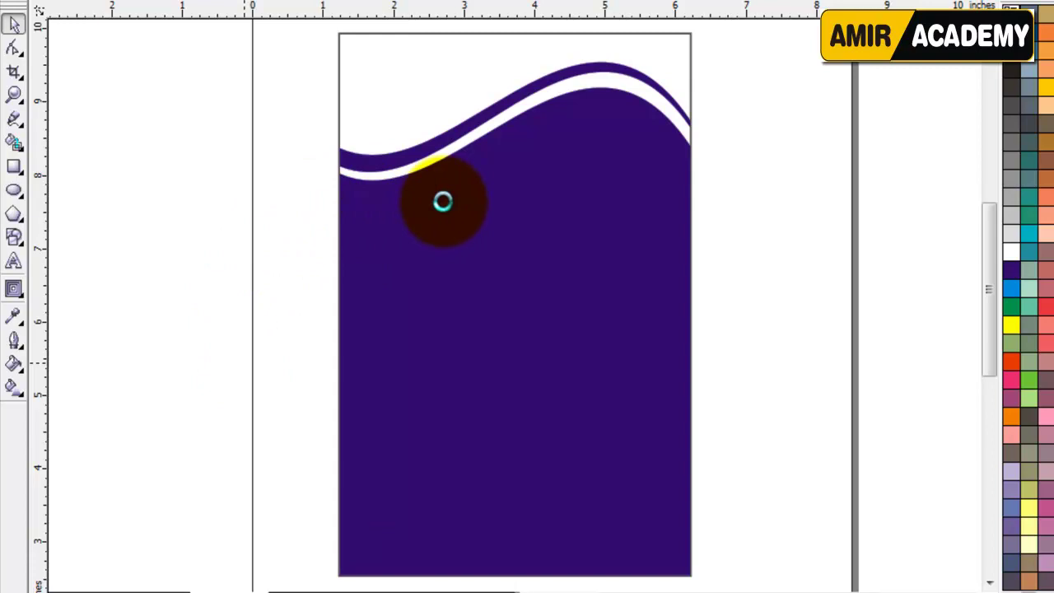
pyautogui.moveTo(442, 202); pyautogui.dragTo(350, 270)
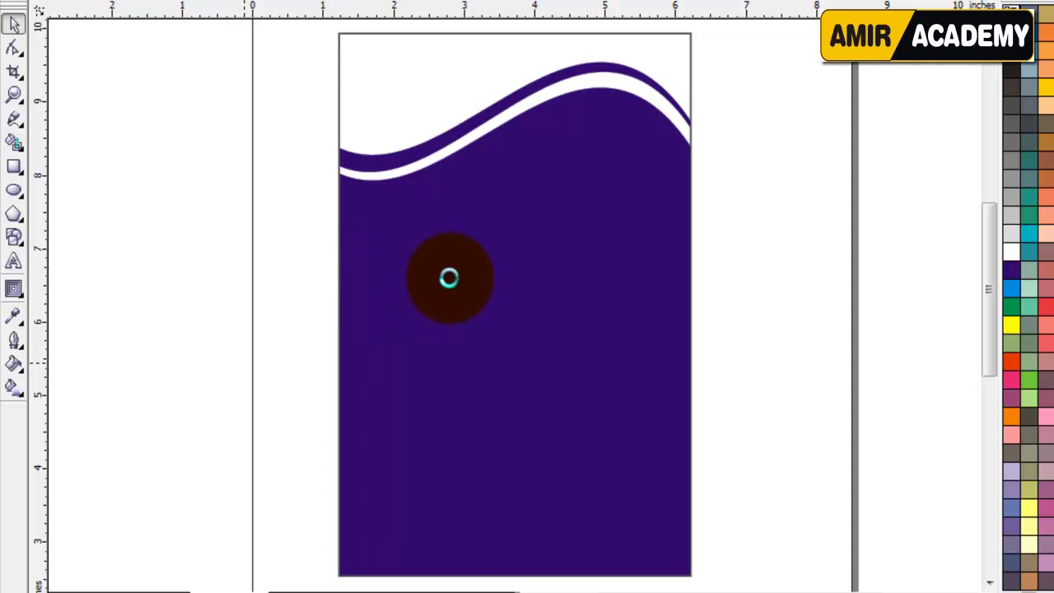
pyautogui.hotkey('ctrl', 'v')
pyautogui.moveTo(443, 314); pyautogui.dragTo(218, 279)
pyautogui.press('F4')
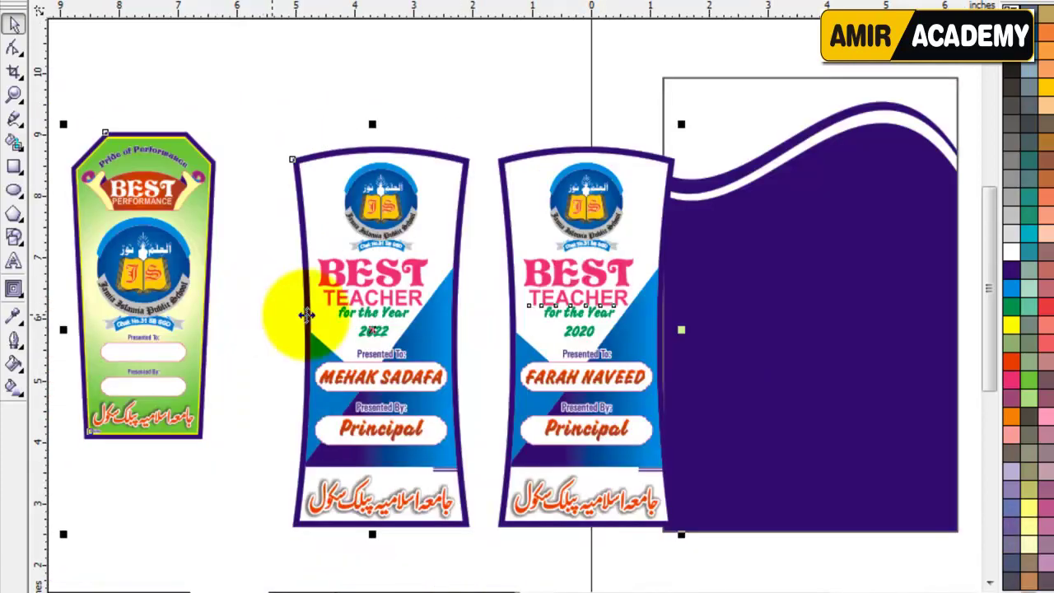
pyautogui.moveTo(517, 258); pyautogui.dragTo(473, 262)
pyautogui.click(458, 70)
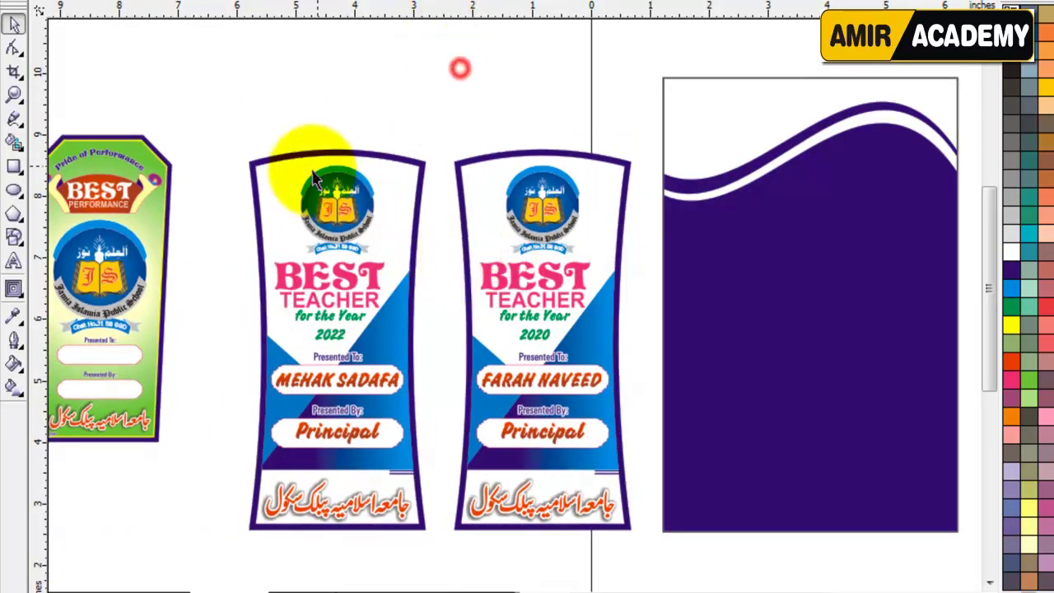
# Ungroup the imported award shields and move the round school logo from the right shield onto the purple layout.
pyautogui.moveTo(419, 115); pyautogui.dragTo(645, 278)
pyautogui.click(540, 190)
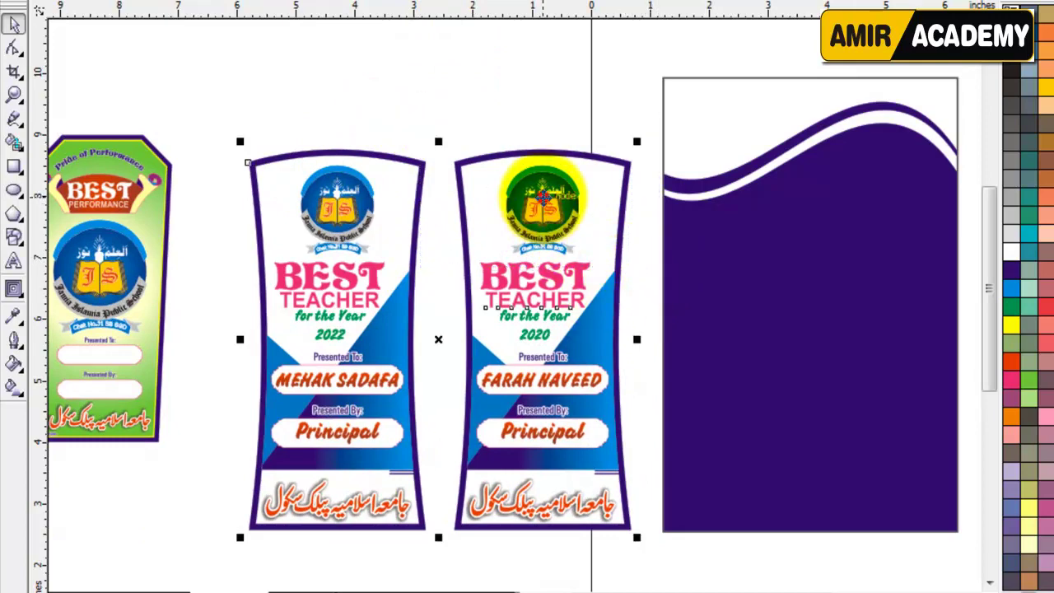
pyautogui.hotkey('ctrl', 'u')
pyautogui.click(453, 68)
pyautogui.moveTo(457, 92); pyautogui.dragTo(669, 275)
pyautogui.moveTo(557, 227); pyautogui.dragTo(744, 116)
# Delete the remaining imported shield artwork beside the page.
pyautogui.scroll(-2, 275, 252)
pyautogui.moveTo(260, 211); pyautogui.dragTo(698, 557)
pyautogui.press('Delete')
pyautogui.click(587, 459)
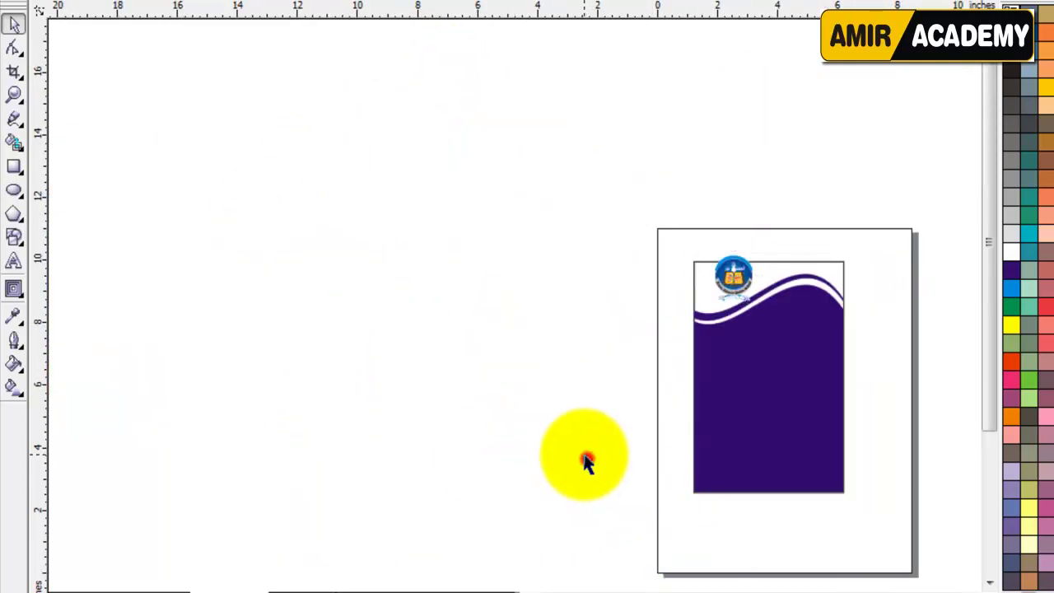
# Enlarge the school logo to about 1.7 inches wide and position it near the middle of the purple area.
pyautogui.press('F4')
pyautogui.moveTo(436, 87); pyautogui.dragTo(510, 355)
pyautogui.moveTo(558, 295); pyautogui.dragTo(593, 247)
pyautogui.moveTo(540, 357); pyautogui.dragTo(556, 360)
pyautogui.moveTo(610, 459); pyautogui.dragTo(595, 464)
pyautogui.click(763, 396)
pyautogui.press('F4')
pyautogui.click(779, 253)
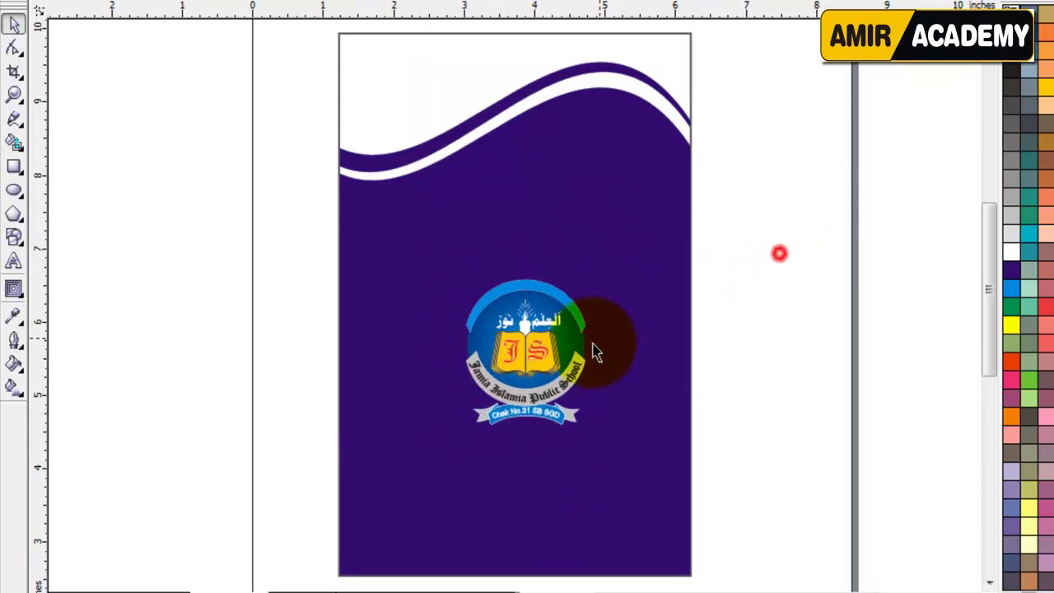
pyautogui.click(536, 319)
pyautogui.click(160, 280)
# Add two lines of text reading "JAMIA" and "ISLAMIA PUBLIC SCHOOL" starting left of the layout.
pyautogui.click(14, 262)
pyautogui.click(170, 270)
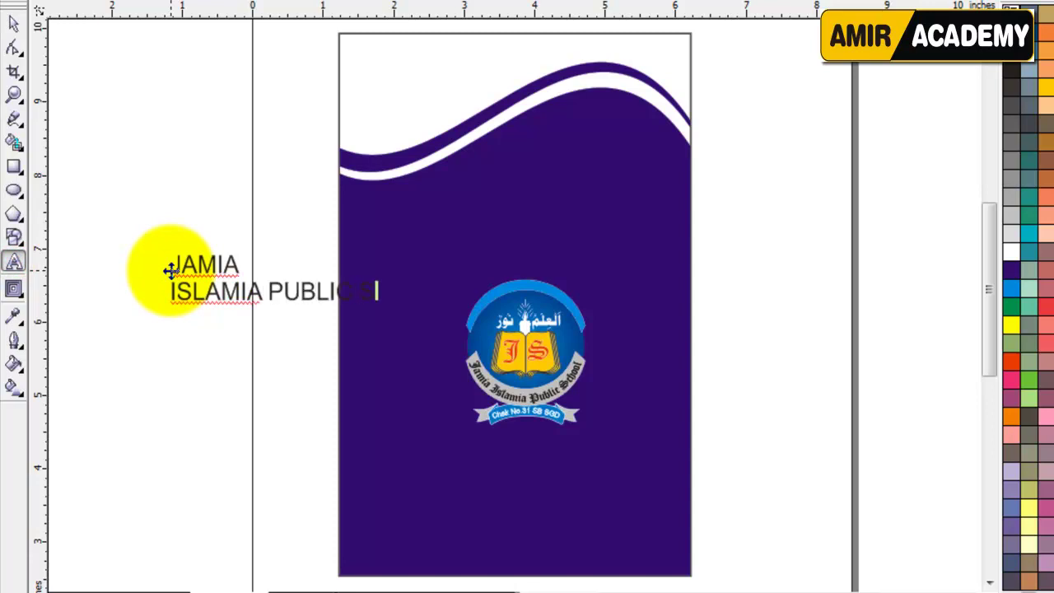
pyautogui.click(13, 23)
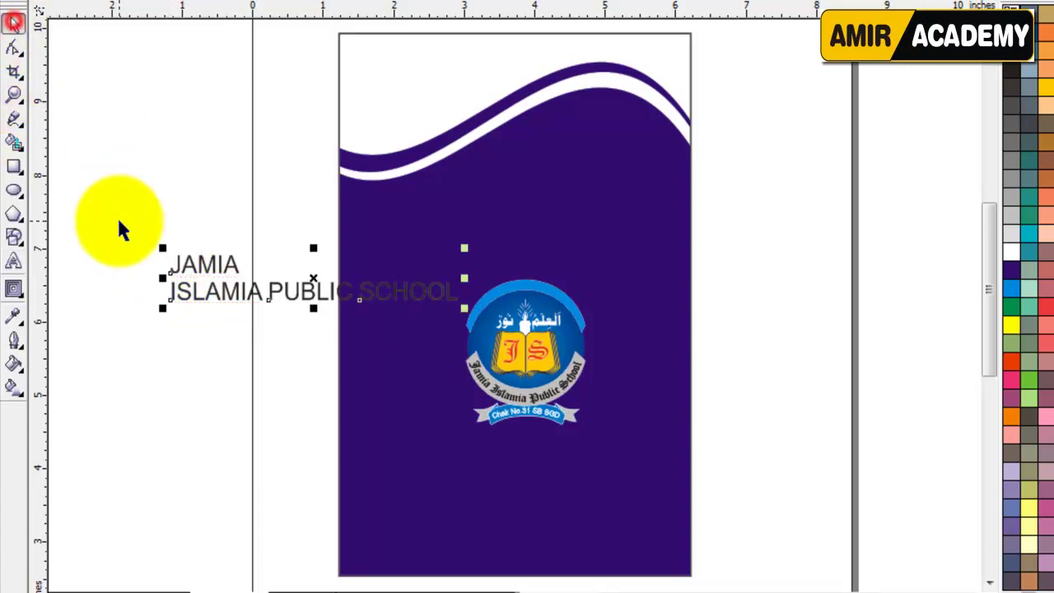
# Make the school name bold and enlarge "JAMIA" to span the width of the second line.
pyautogui.click(665, 1)
pyautogui.moveTo(250, 247); pyautogui.dragTo(464, 195)
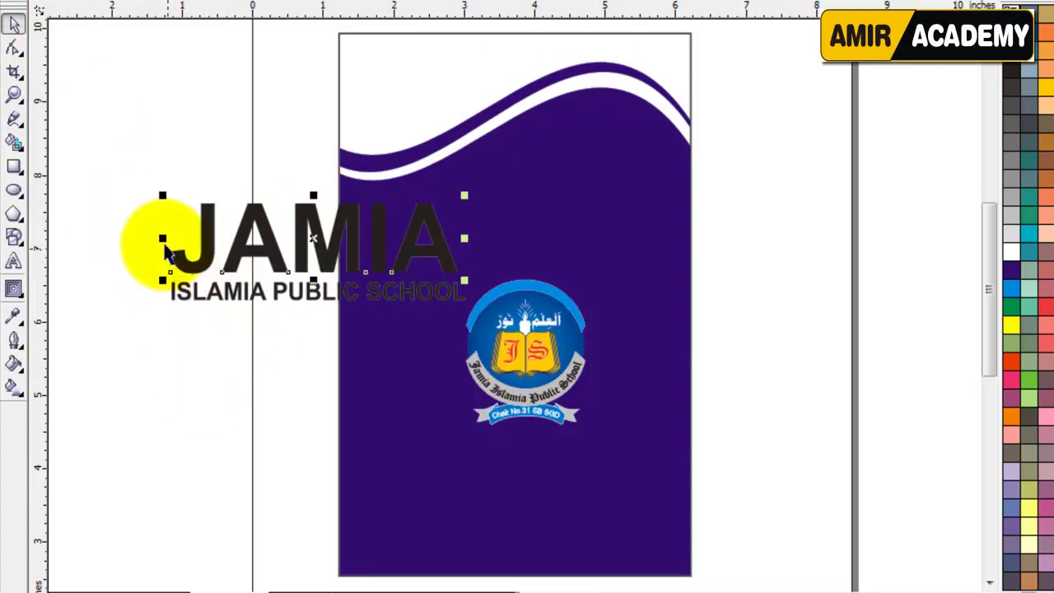
# Scale both lines of the school name down together and place them centered above the logo.
pyautogui.moveTo(124, 175); pyautogui.dragTo(402, 305)
pyautogui.moveTo(345, 252); pyautogui.dragTo(475, 217)
pyautogui.hotkey('ctrl', 'z')
pyautogui.moveTo(161, 186); pyautogui.dragTo(481, 315)
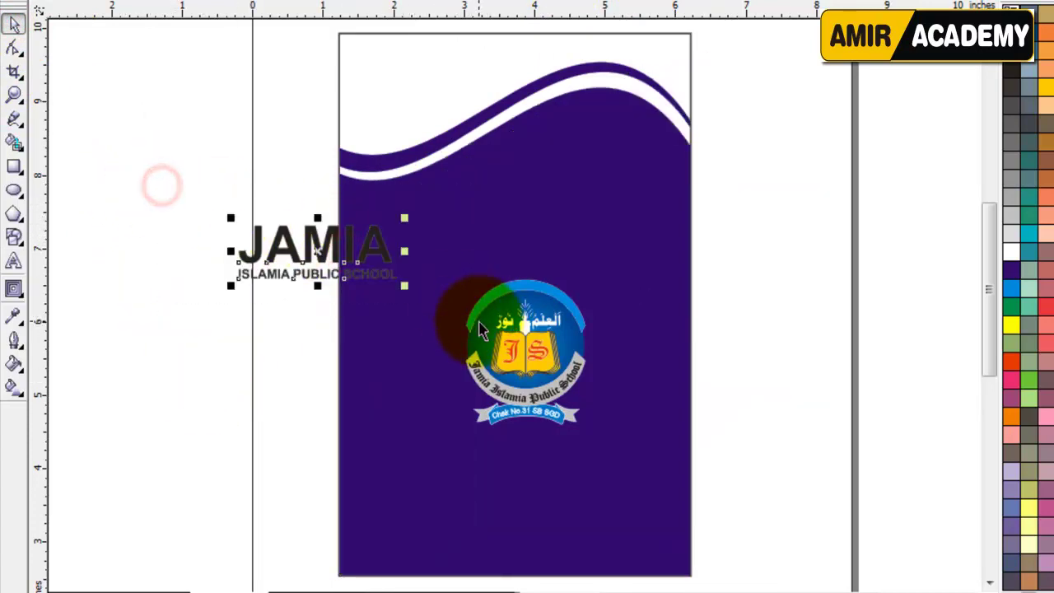
pyautogui.moveTo(328, 252); pyautogui.dragTo(510, 224)
pyautogui.click(666, 453)
# Enlarge the two-line school name to about 4 inches wide and fill it with white.
pyautogui.click(567, 231)
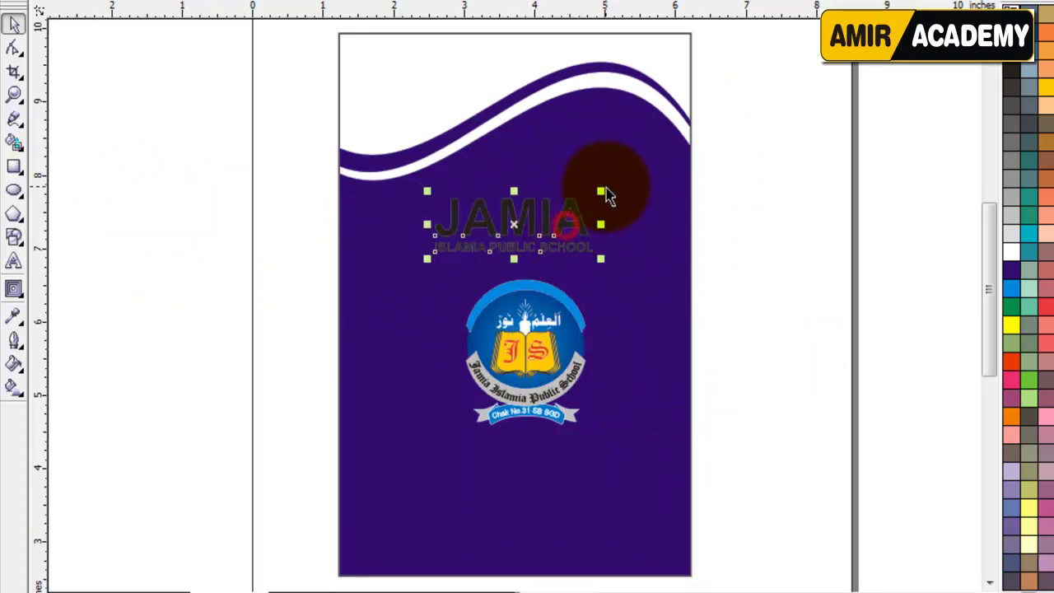
pyautogui.moveTo(599, 190); pyautogui.dragTo(669, 169)
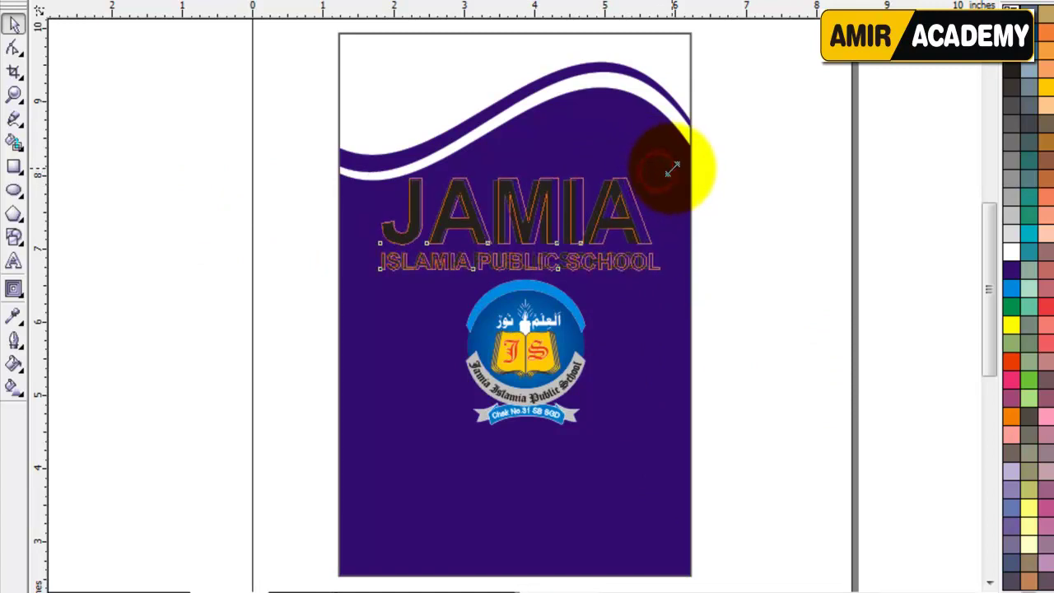
pyautogui.click(1011, 251)
pyautogui.click(769, 238)
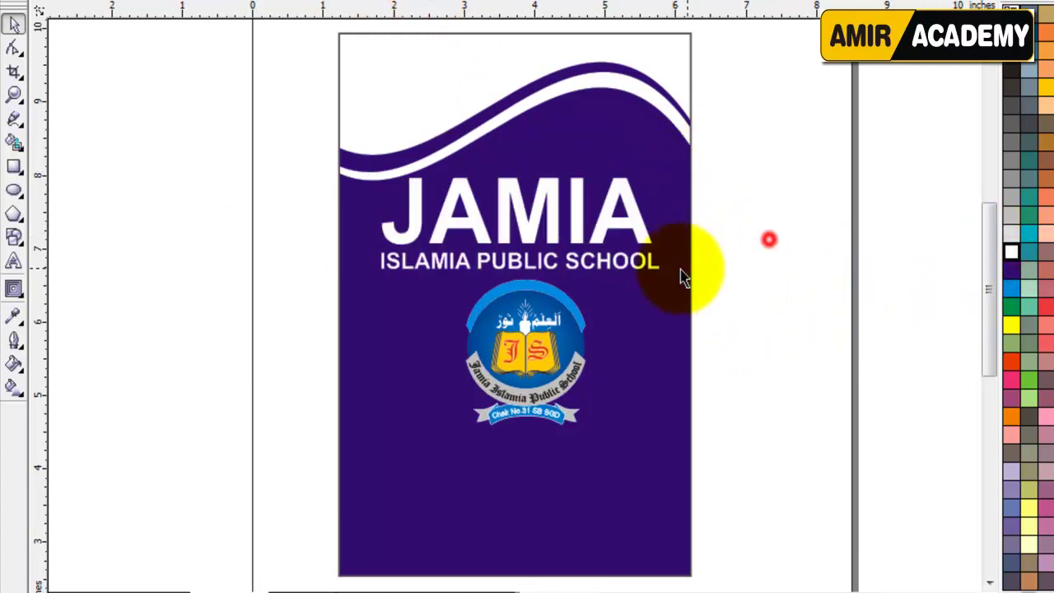
pyautogui.click(1011, 250)
pyautogui.click(788, 341)
# Enlarge the school logo slightly beneath the school name, keeping it centered in place.
pyautogui.press('z')
pyautogui.moveTo(818, 113); pyautogui.dragTo(299, 470)
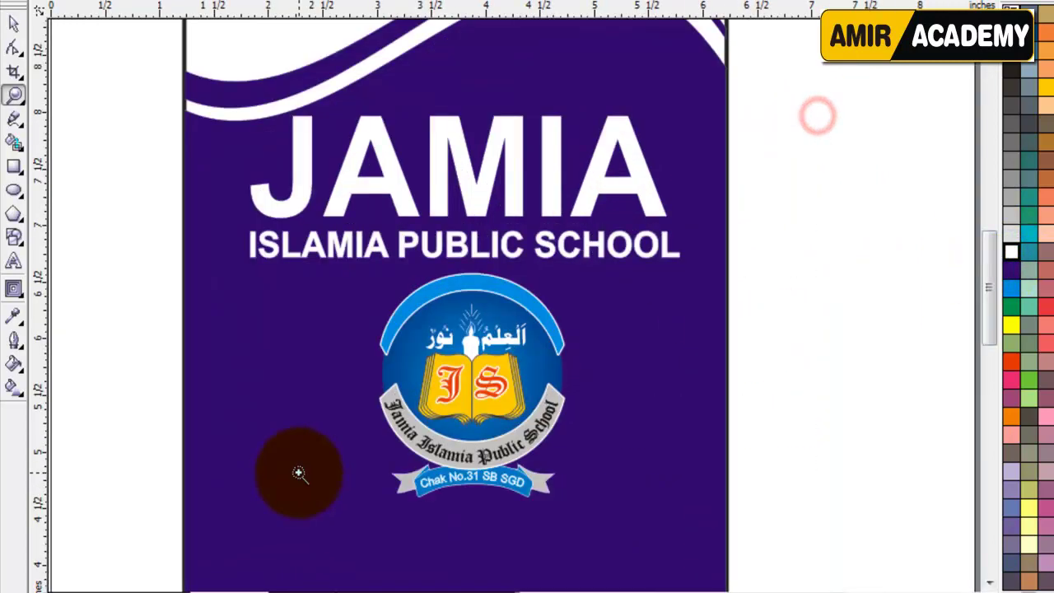
pyautogui.click(14, 27)
pyautogui.click(498, 423)
pyautogui.moveTo(574, 507); pyautogui.dragTo(573, 508)
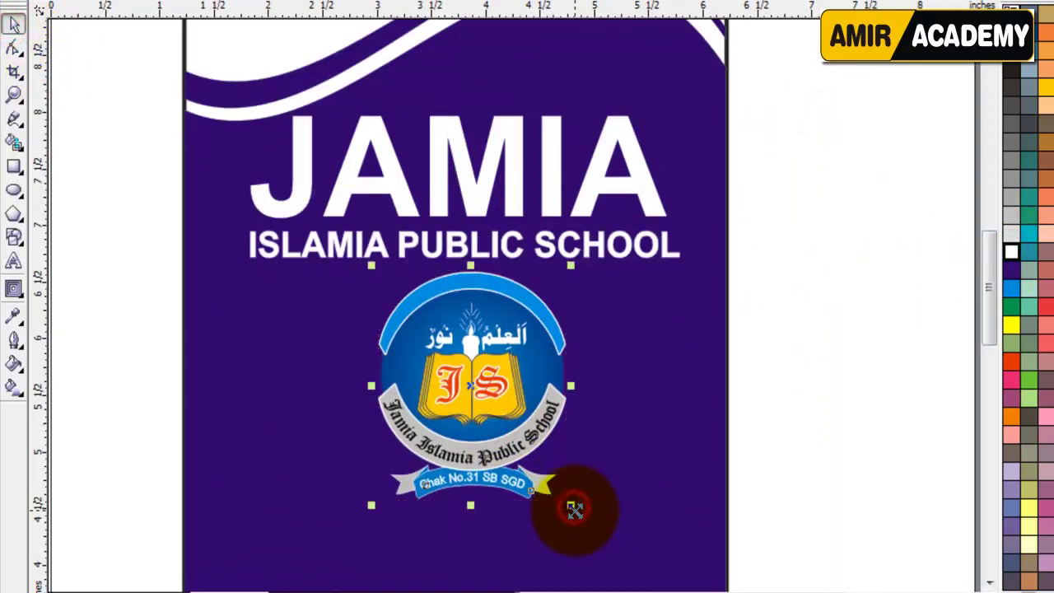
pyautogui.click(828, 450)
pyautogui.press('F4')
pyautogui.click(767, 390)
pyautogui.moveTo(985, 270)
pyautogui.mouseDown()
pyautogui.moveTo(984, 279)
pyautogui.moveTo(986, 258)
pyautogui.moveTo(991, 286)
pyautogui.mouseUp()
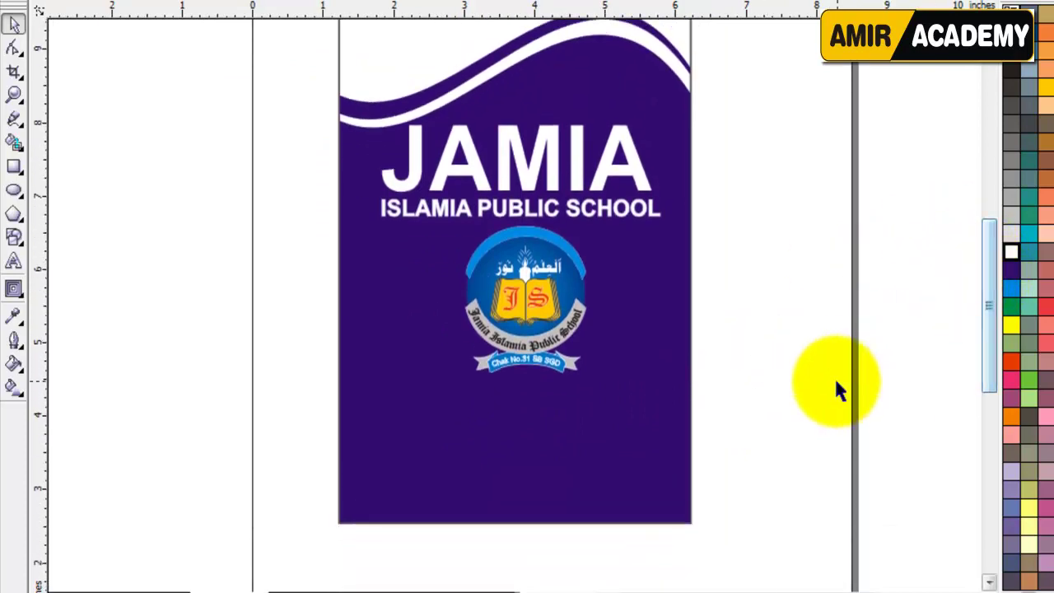
pyautogui.click(783, 370)
pyautogui.press('F4')
pyautogui.click(773, 421)
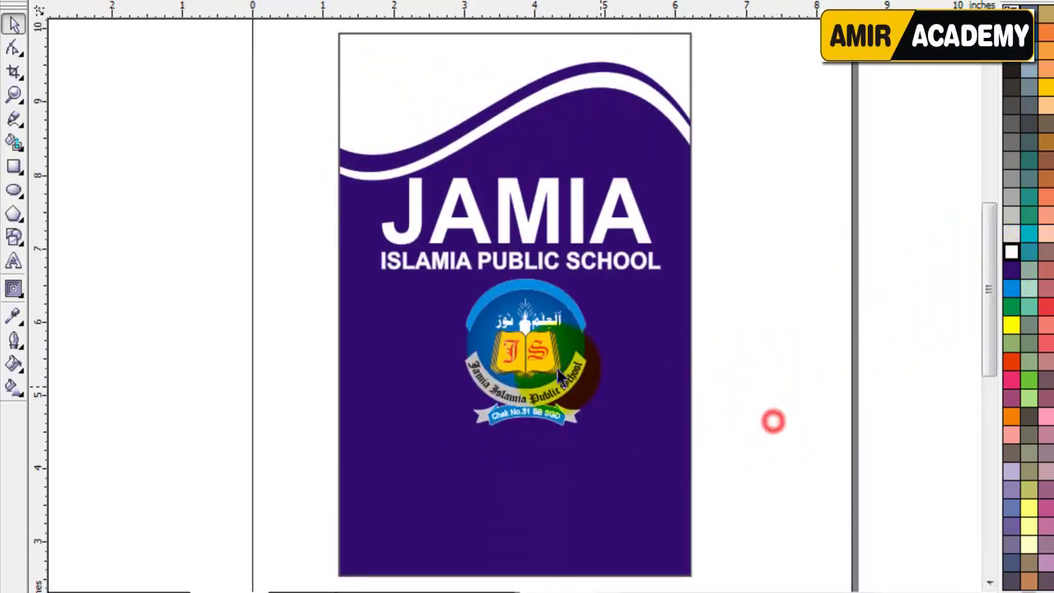
# Draw a rectangle about 4.1 by 1.4 inches below the logo and round its corners slightly.
pyautogui.click(153, 425)
pyautogui.press('F6')
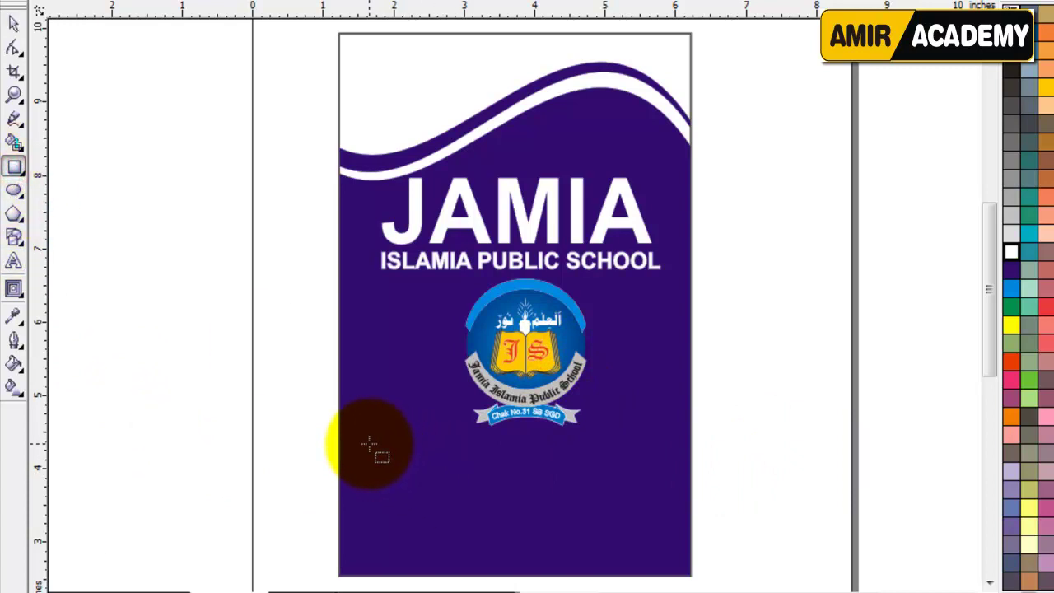
pyautogui.moveTo(369, 445); pyautogui.dragTo(660, 545)
pyautogui.click(14, 48)
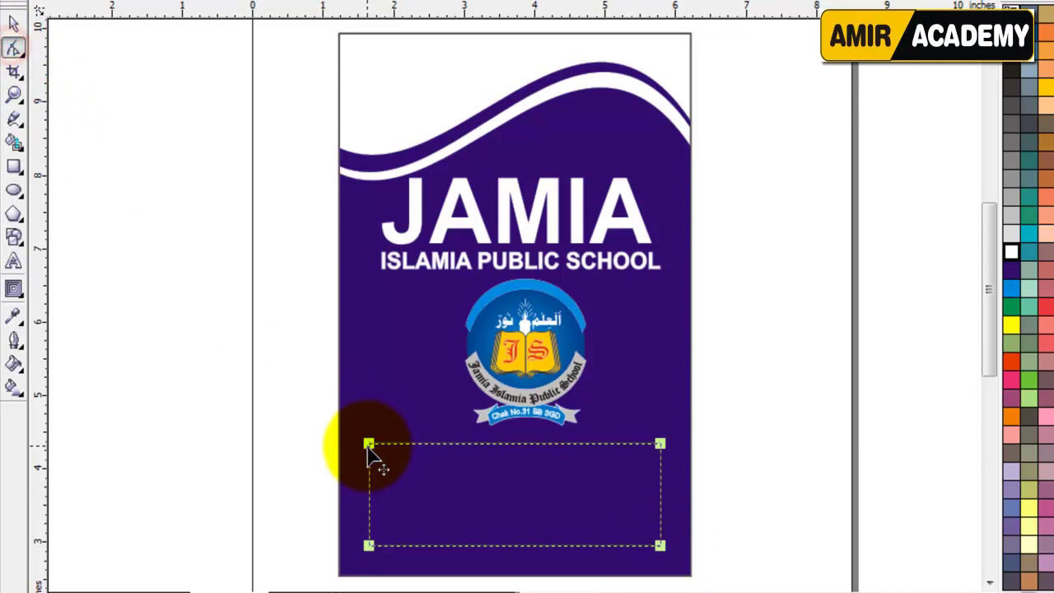
pyautogui.moveTo(383, 456); pyautogui.dragTo(380, 451)
# Fill the rounded rectangle with white and nudge it up slightly toward the logo.
pyautogui.click(13, 25)
pyautogui.click(682, 390)
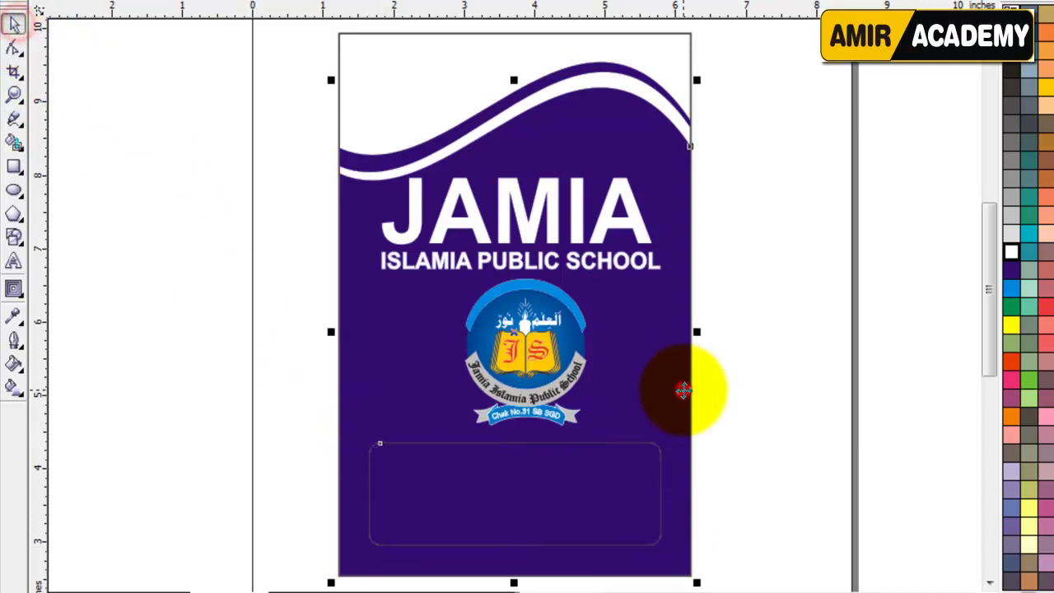
pyautogui.click(621, 487)
pyautogui.click(1011, 252)
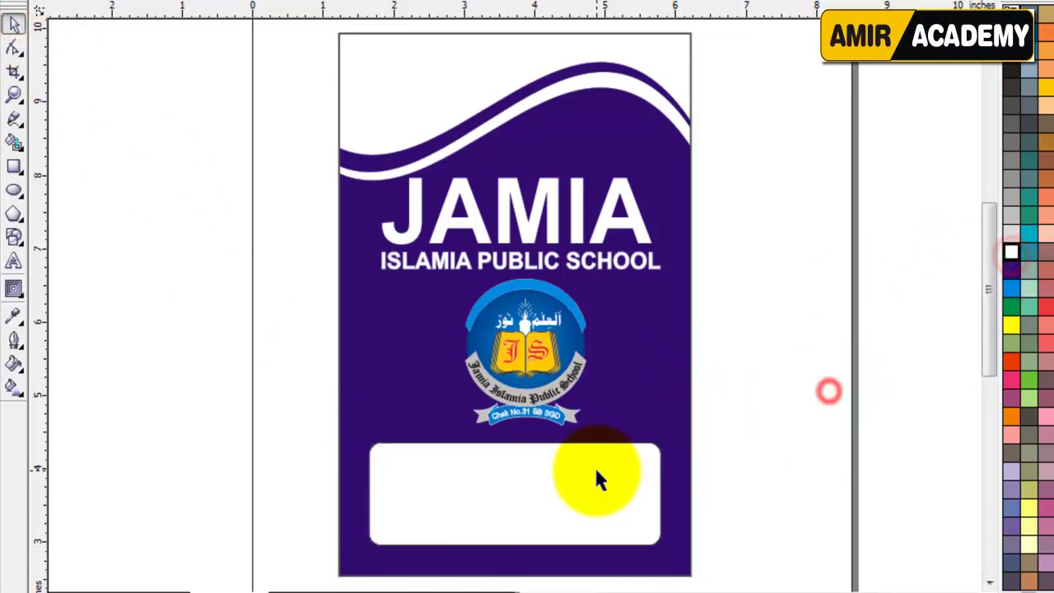
pyautogui.press('Up')
# Give the white box a 4.0 pt outline with rounded corners and line caps, placed behind the fill and scaling with the image.
pyautogui.press('F12')
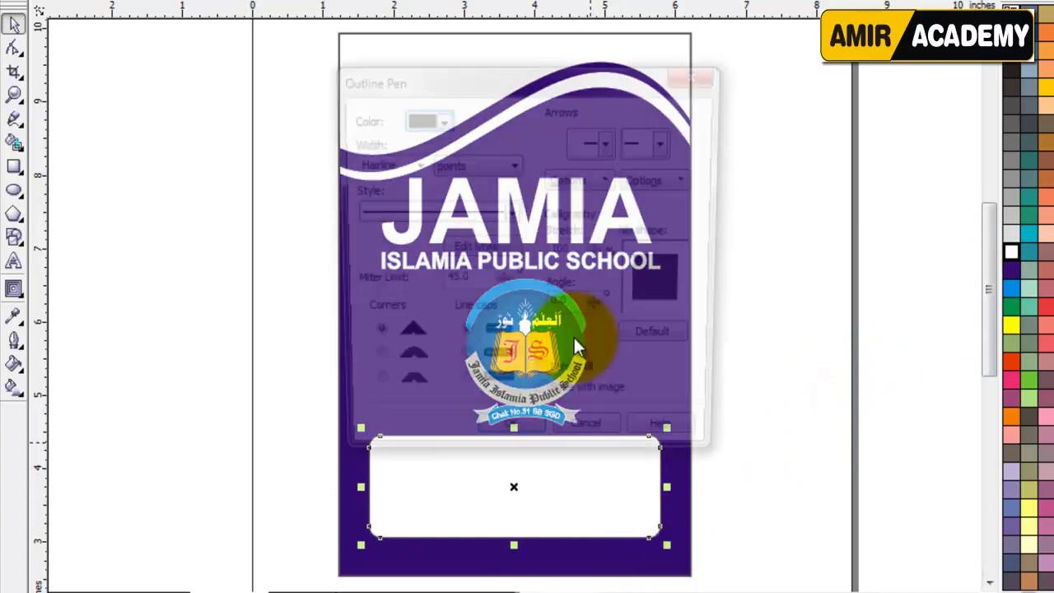
pyautogui.click(413, 165)
pyautogui.click(370, 257)
pyautogui.click(559, 380)
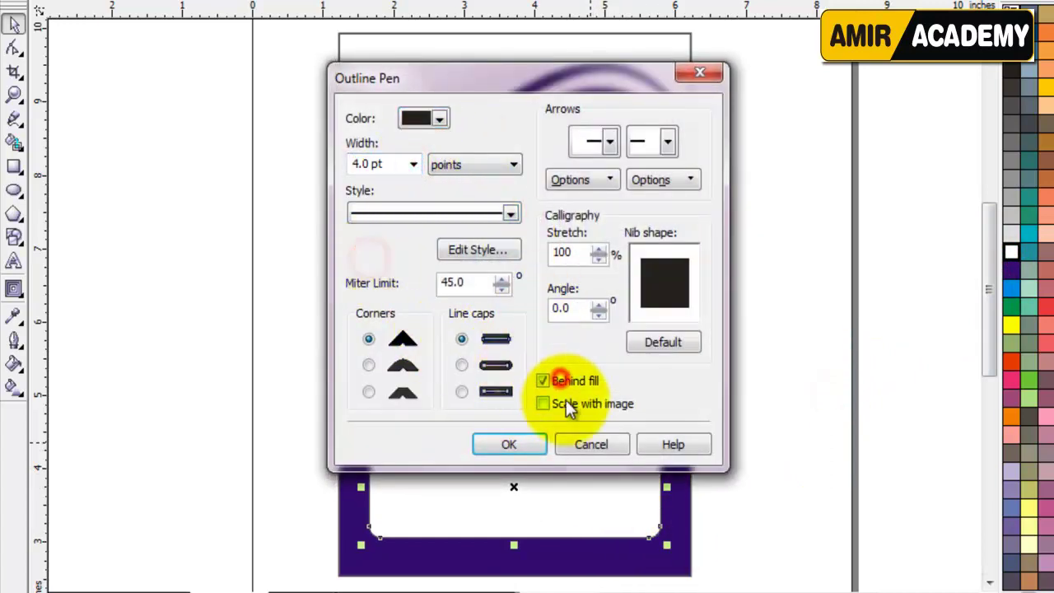
pyautogui.click(461, 365)
pyautogui.click(368, 365)
pyautogui.click(509, 444)
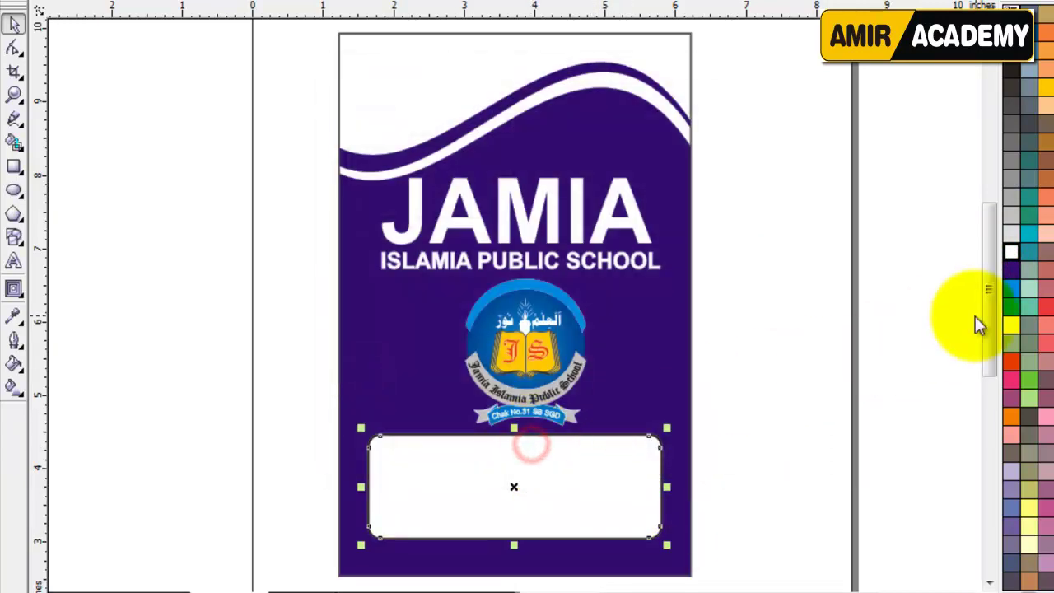
# Color the white box's outline blue and make it thicker.
pyautogui.rightClick(1023, 53)
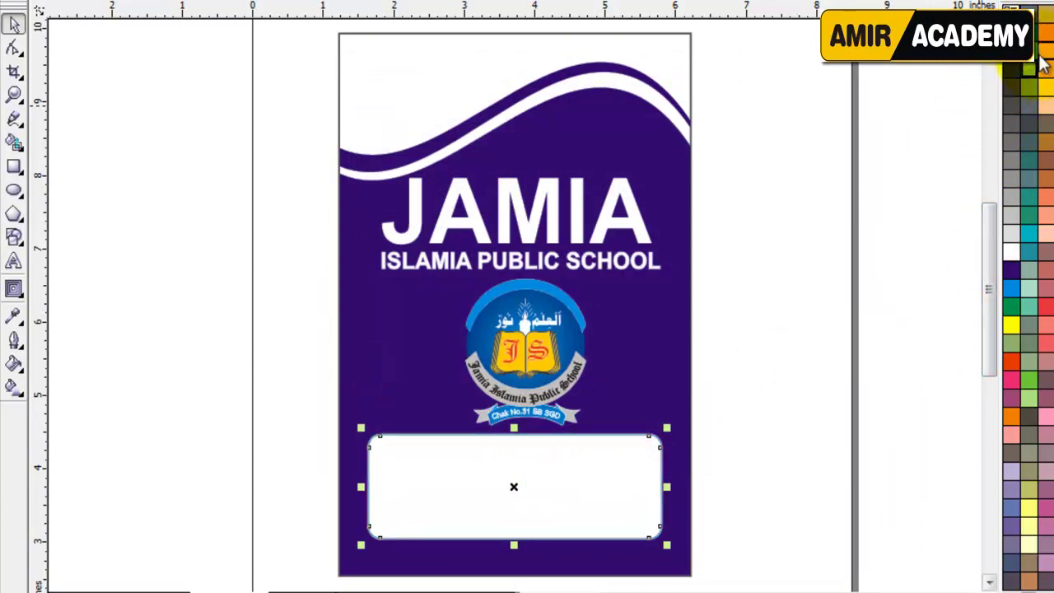
pyautogui.hotkey('ctrl', 'z')
pyautogui.press('F12')
pyautogui.doubleClick(392, 162)
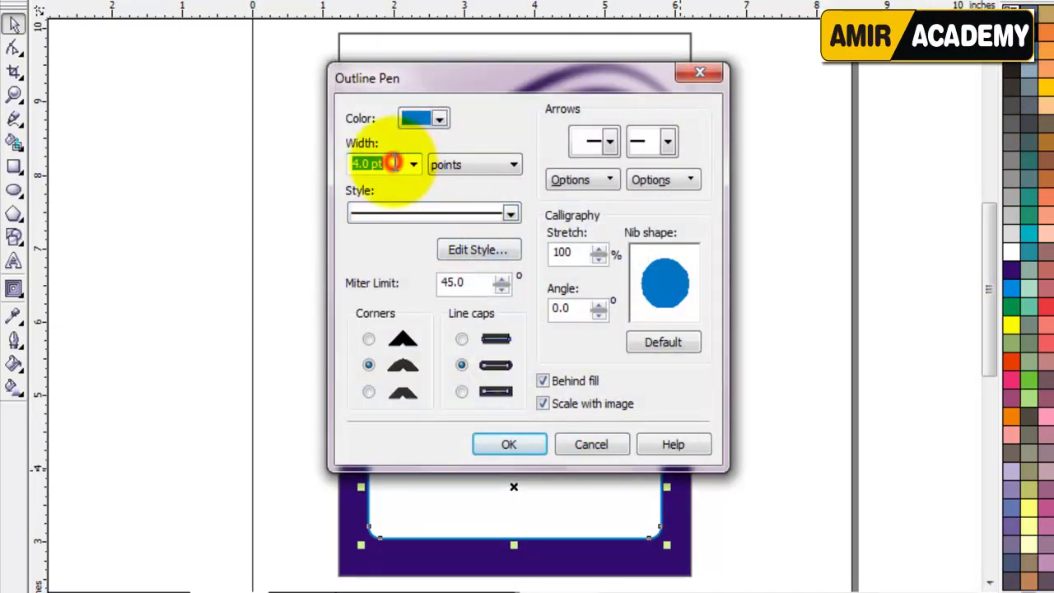
pyautogui.press('BackSpace')
pyautogui.press('Escape')
pyautogui.click(786, 515)
pyautogui.moveTo(990, 280); pyautogui.dragTo(990, 302)
# Add a small bold "Name:" label inside the white box near its left edge and stack two copies below it.
pyautogui.press('z')
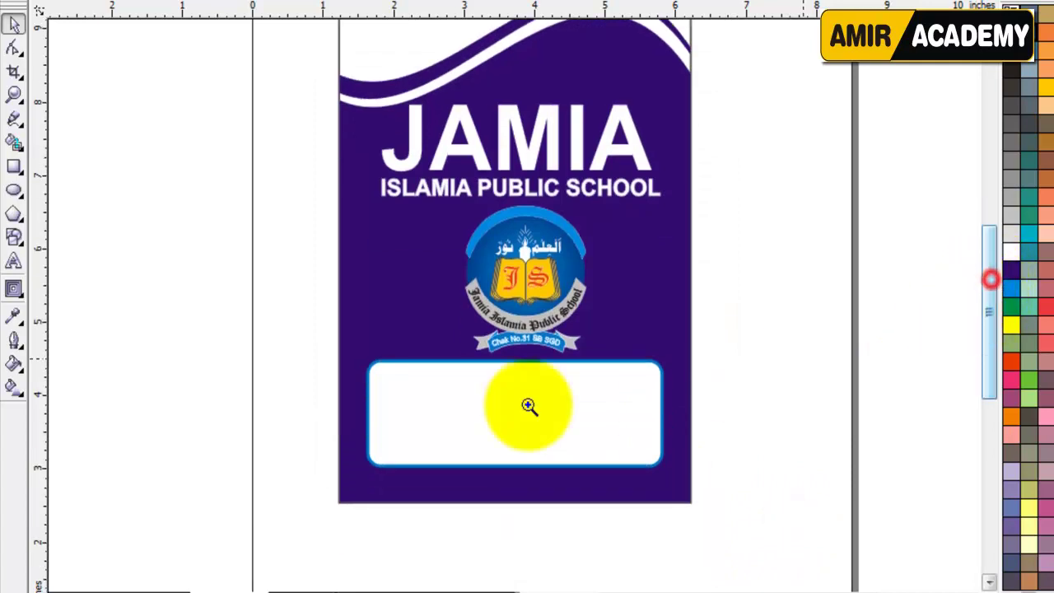
pyautogui.moveTo(242, 270); pyautogui.dragTo(765, 545)
pyautogui.click(13, 24)
pyautogui.click(129, 200)
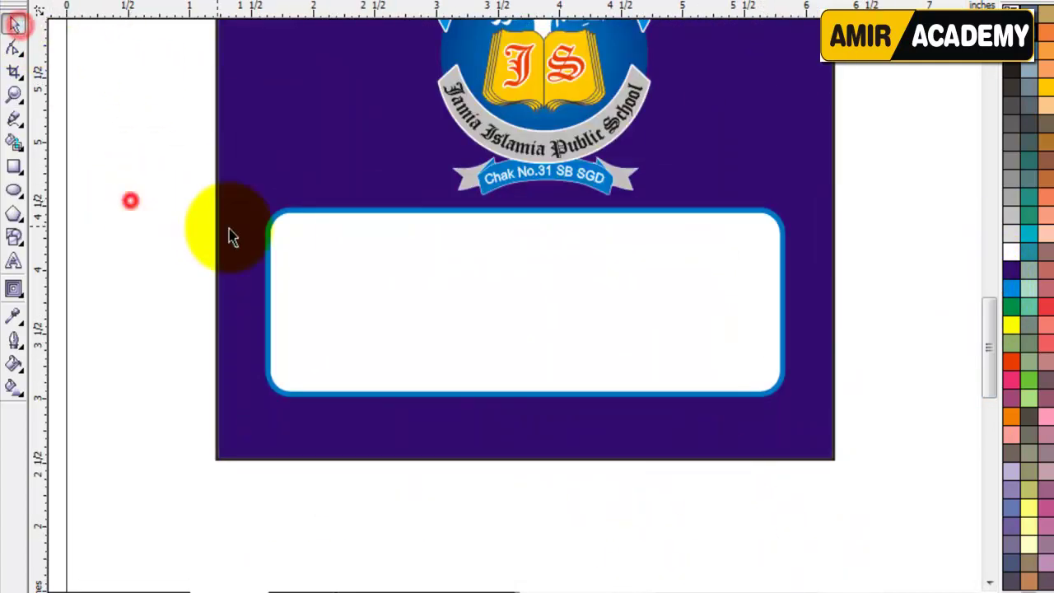
pyautogui.click(289, 268)
pyautogui.click(159, 371)
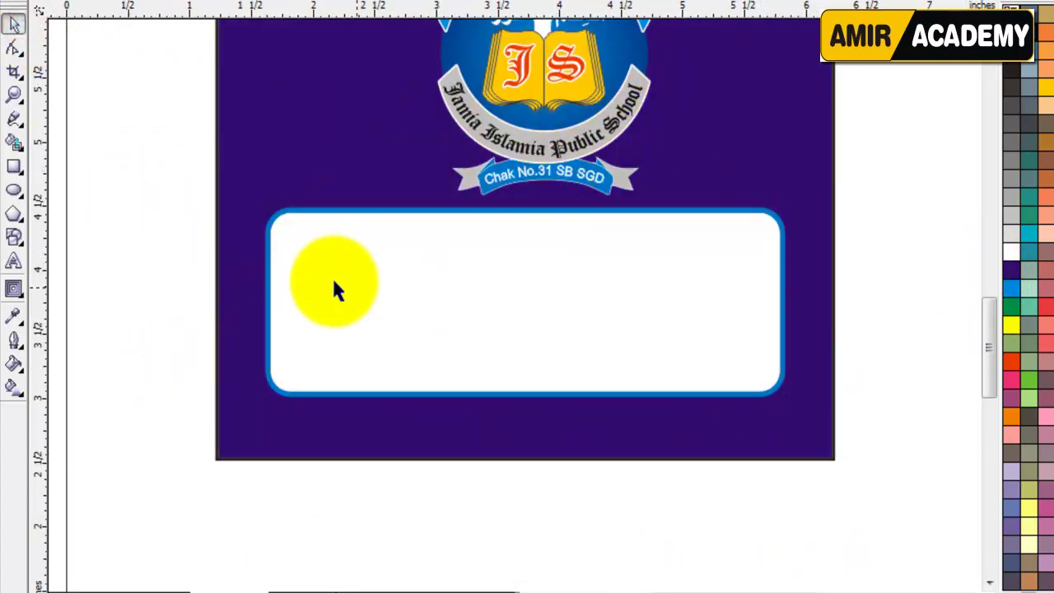
pyautogui.click(14, 261)
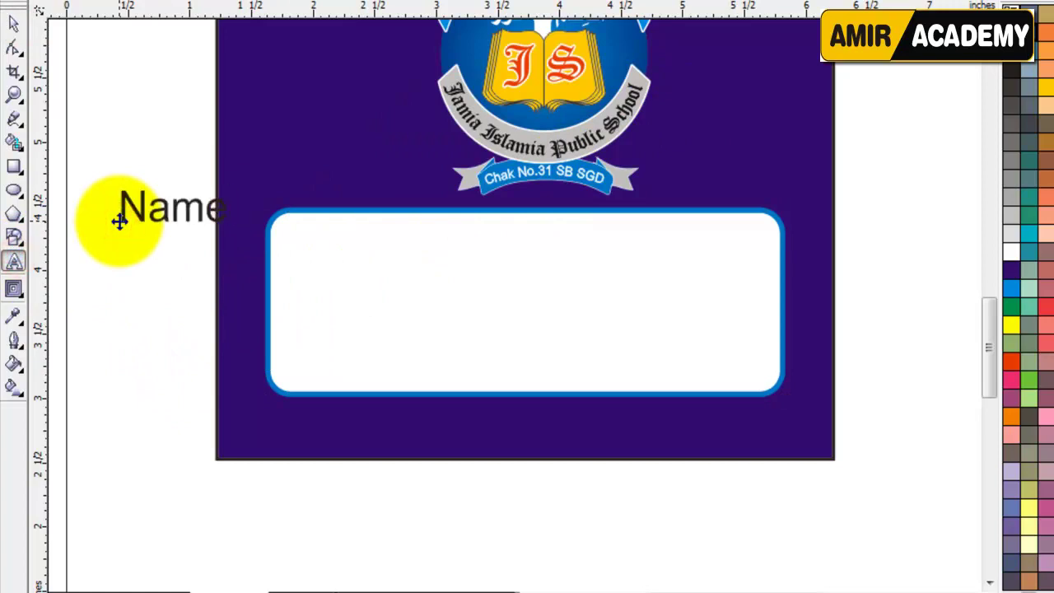
pyautogui.click(13, 25)
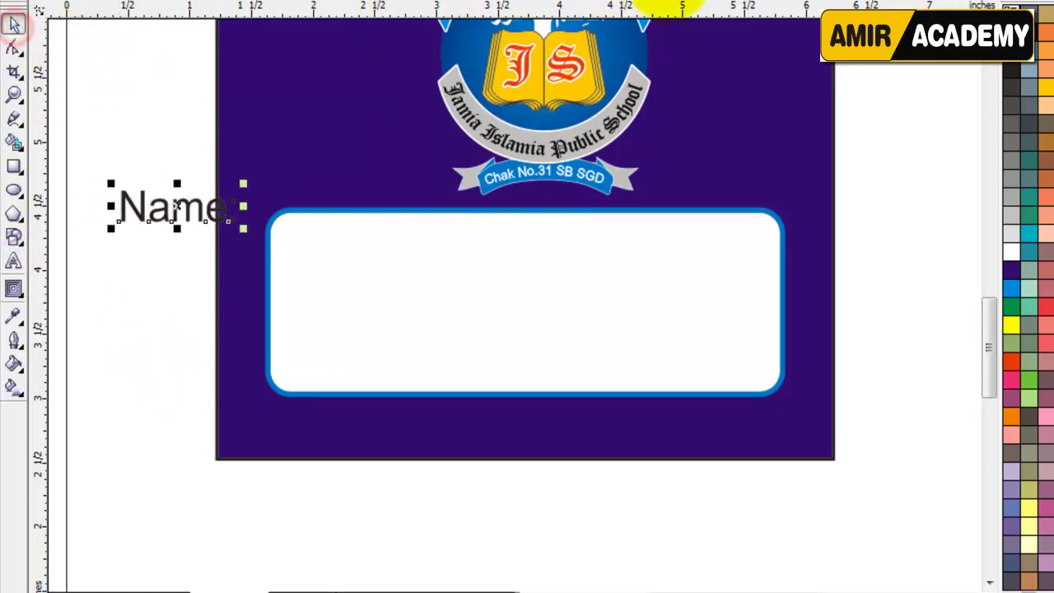
pyautogui.moveTo(248, 229); pyautogui.dragTo(323, 360)
pyautogui.moveTo(158, 204); pyautogui.dragTo(439, 414)
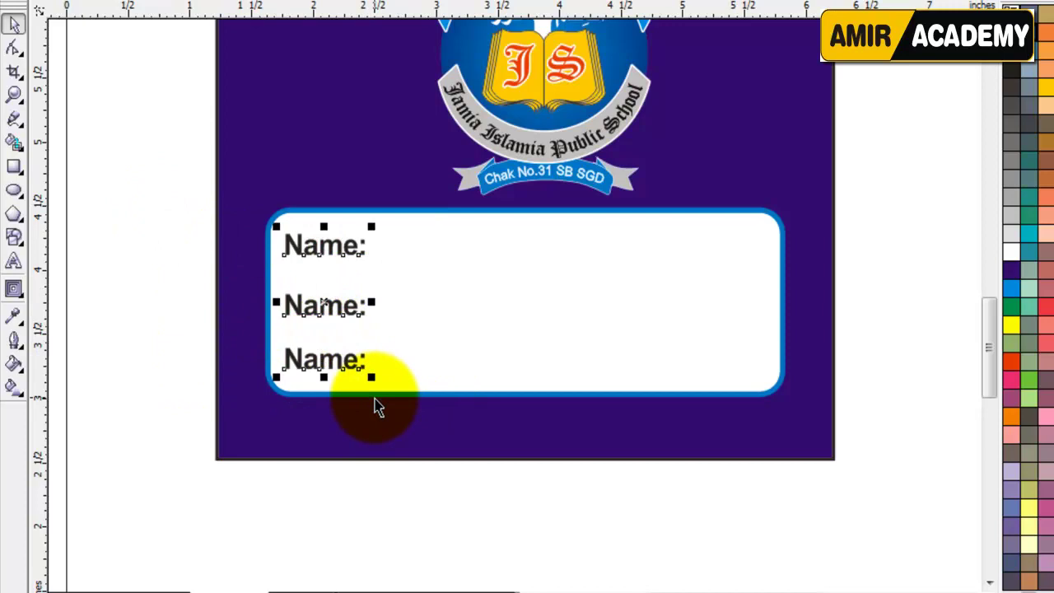
# Center the stack of three labels vertically within the white box.
pyautogui.keyDown('shift'); pyautogui.click(534, 284); pyautogui.keyUp('shift')
pyautogui.press('e')
pyautogui.click(153, 277)
pyautogui.click(321, 249)
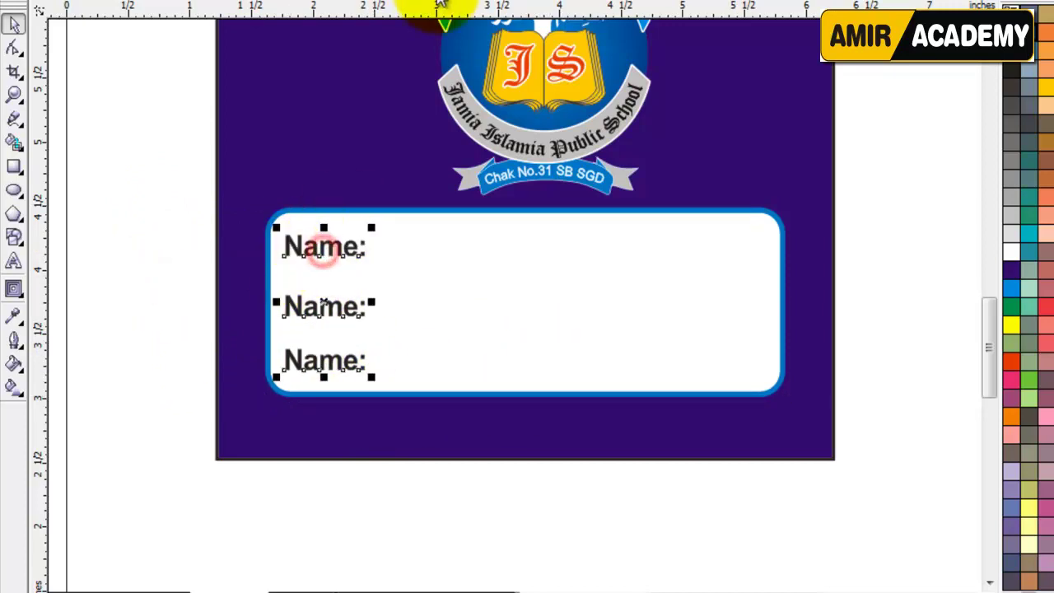
pyautogui.click(181, 205)
# Change the middle label to "Class:" and the lowest one to "Branch:".
pyautogui.click(327, 305)
pyautogui.doubleClick(325, 304)
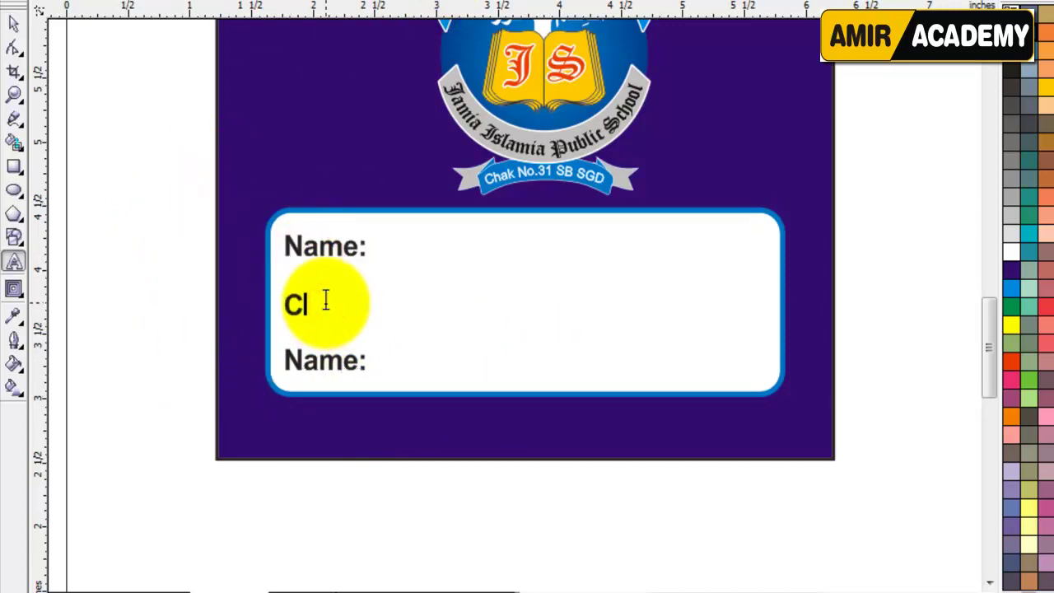
pyautogui.write('Class:')
pyautogui.doubleClick(350, 360)
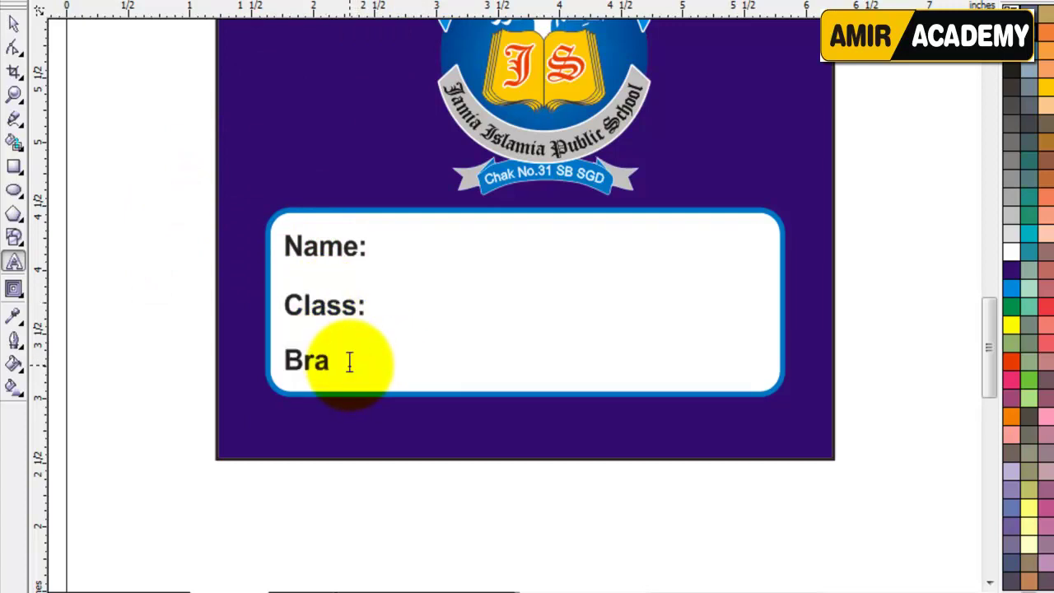
pyautogui.write('Branch:')
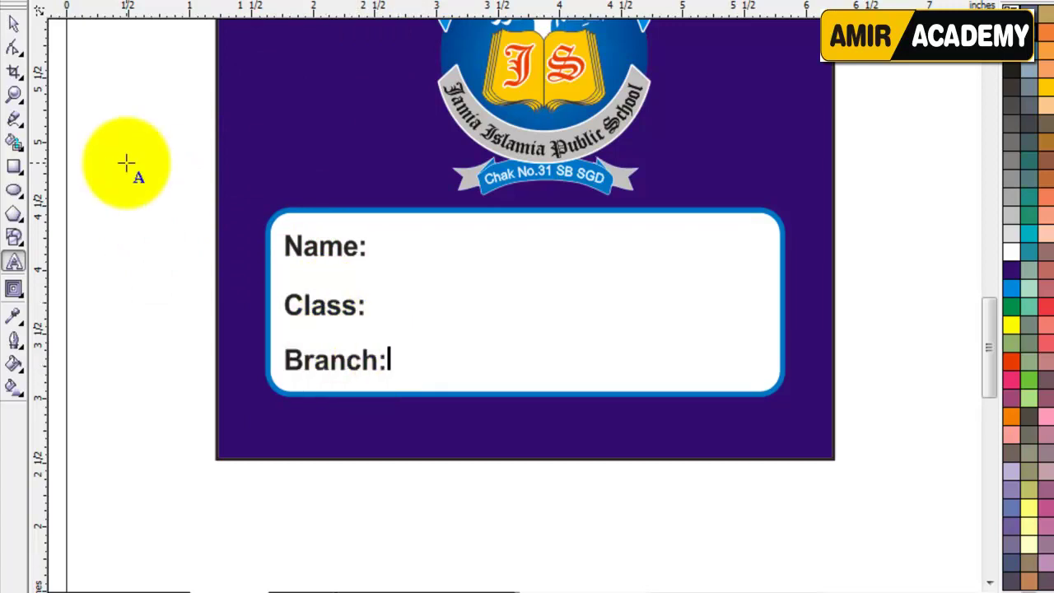
# Using a temporary vertical guideline at the box's center, copy the "Class:" label to start there, change it to "Section:" and remove the guideline.
pyautogui.click(13, 23)
pyautogui.click(451, 276)
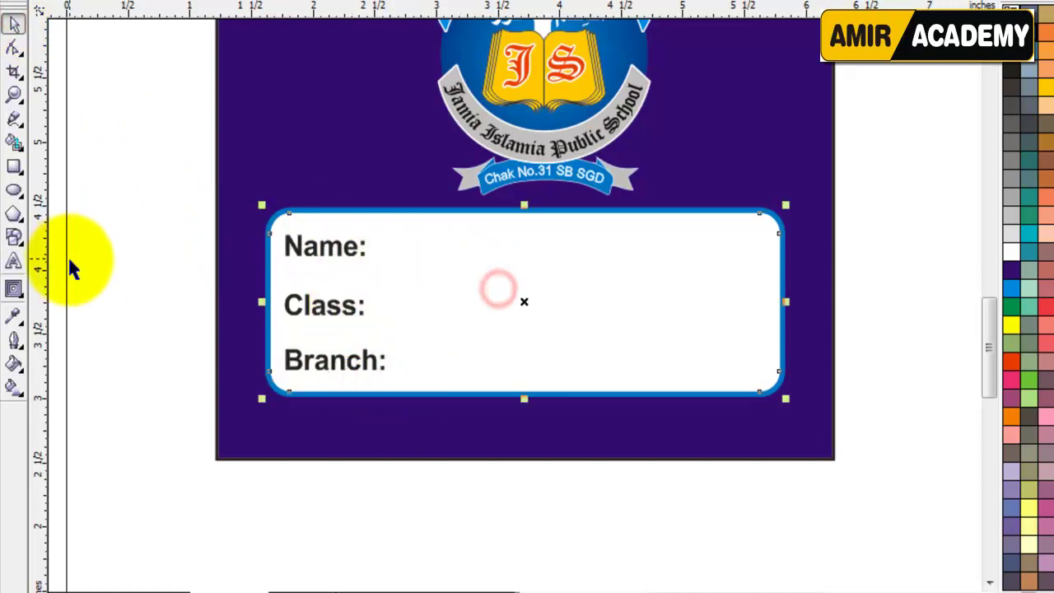
pyautogui.moveTo(66, 264); pyautogui.dragTo(577, 317)
pyautogui.click(468, 329)
pyautogui.moveTo(46, 298); pyautogui.dragTo(523, 330)
pyautogui.moveTo(324, 306); pyautogui.dragTo(561, 307)
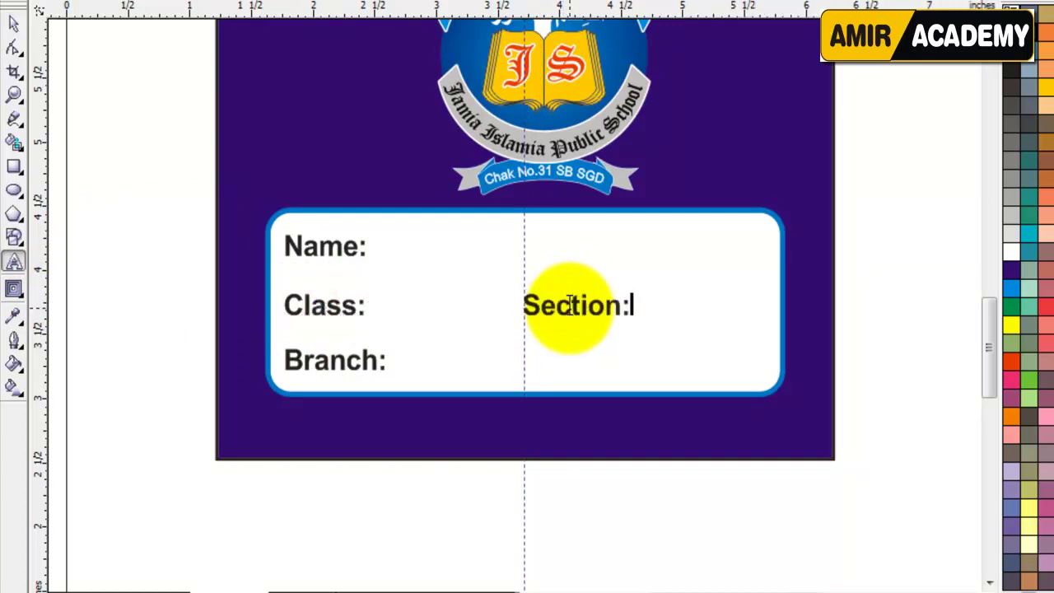
pyautogui.click(14, 23)
pyautogui.click(522, 223)
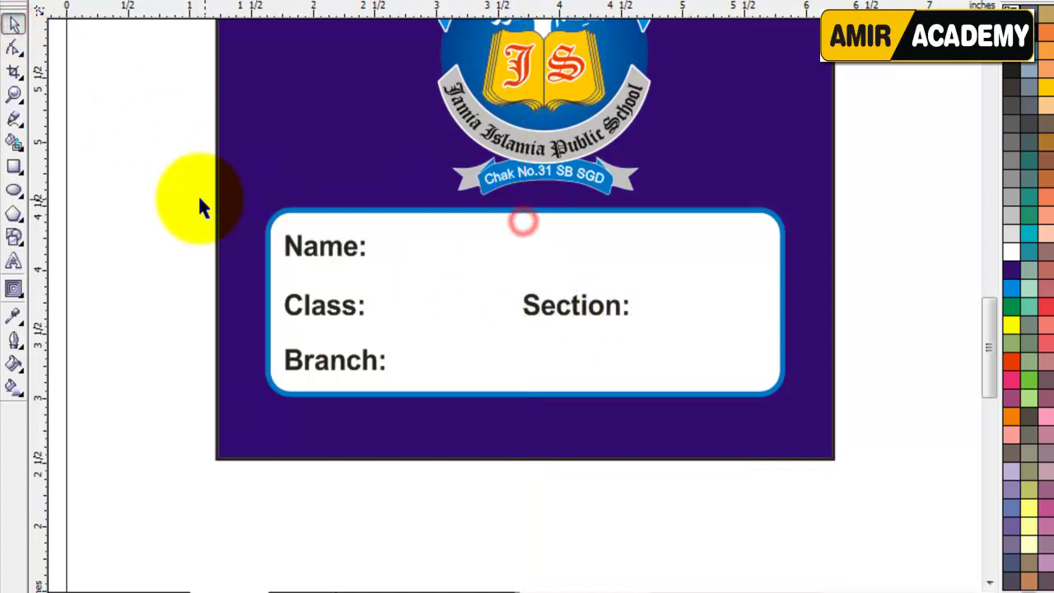
pyautogui.moveTo(183, 197); pyautogui.dragTo(737, 468)
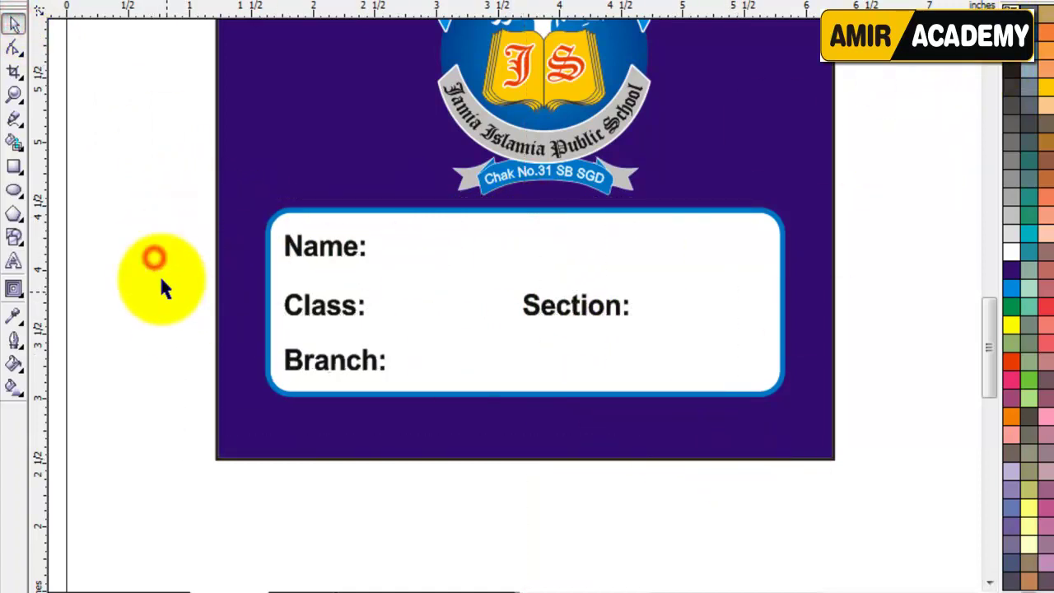
# Draw horizontal fill-in lines after the "Name:", "Class:", "Section:" and "Branch:" labels.
pyautogui.click(15, 121)
pyautogui.click(371, 255)
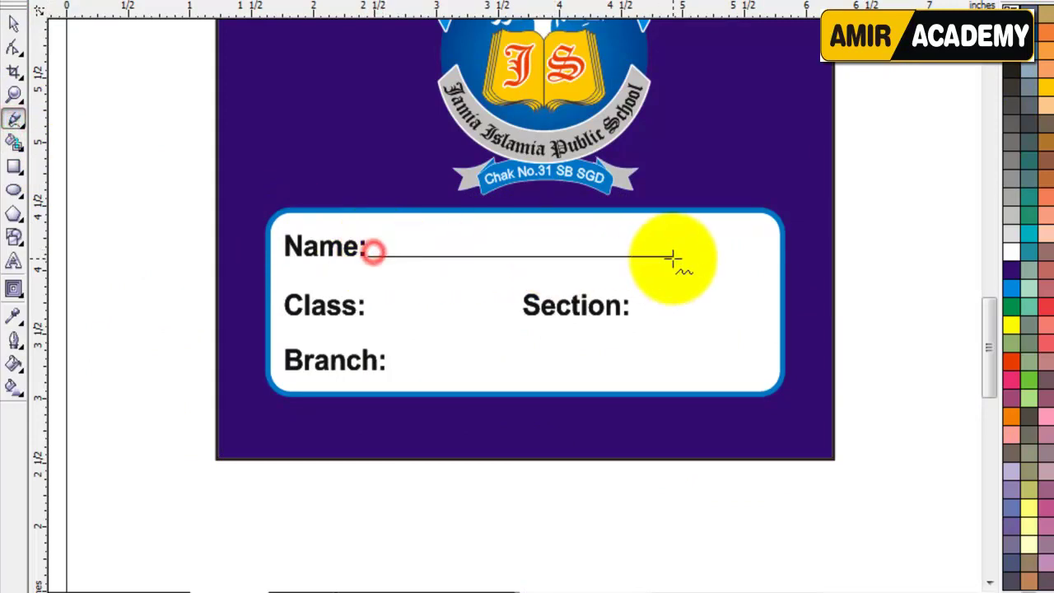
pyautogui.click(766, 257)
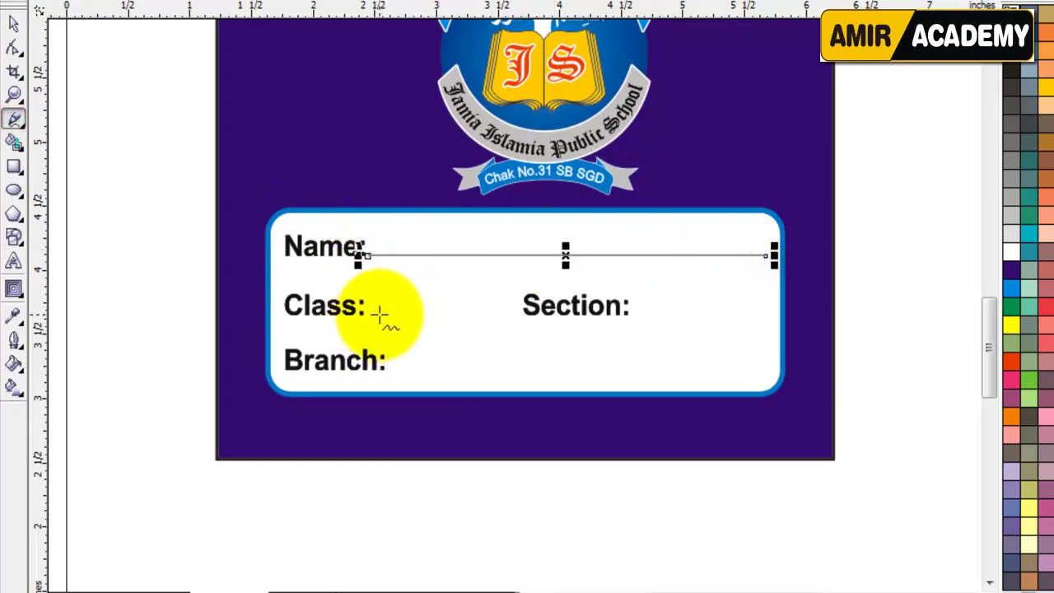
pyautogui.click(370, 311)
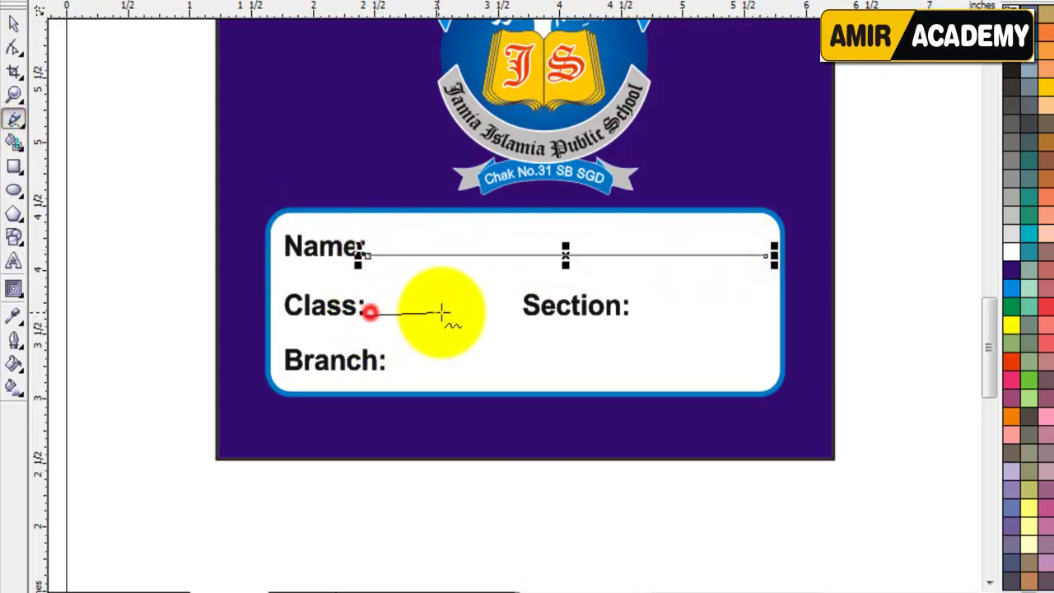
pyautogui.click(640, 313)
pyautogui.click(766, 312)
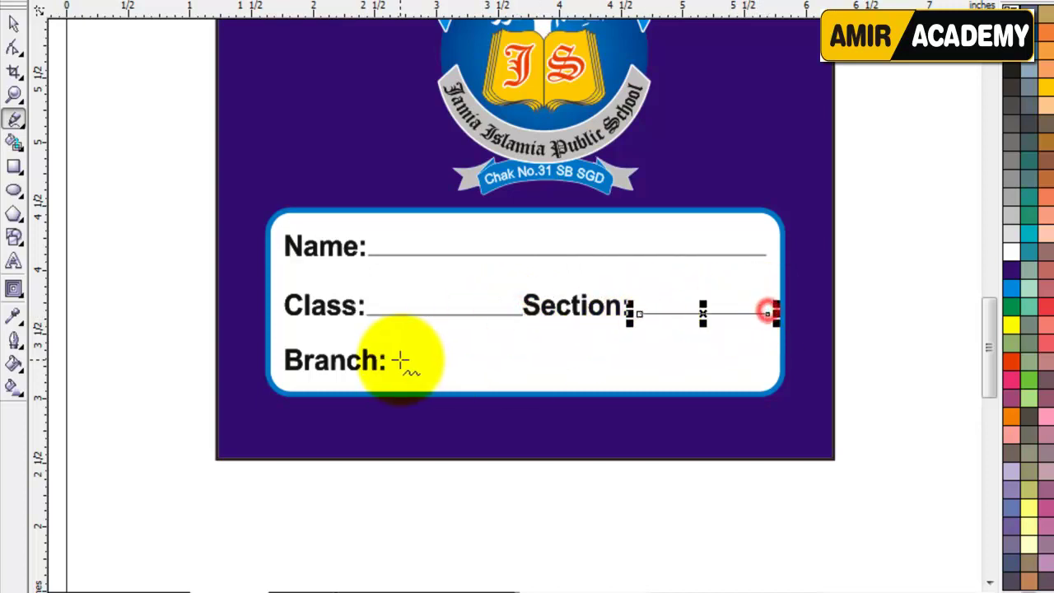
pyautogui.click(396, 368)
pyautogui.click(765, 366)
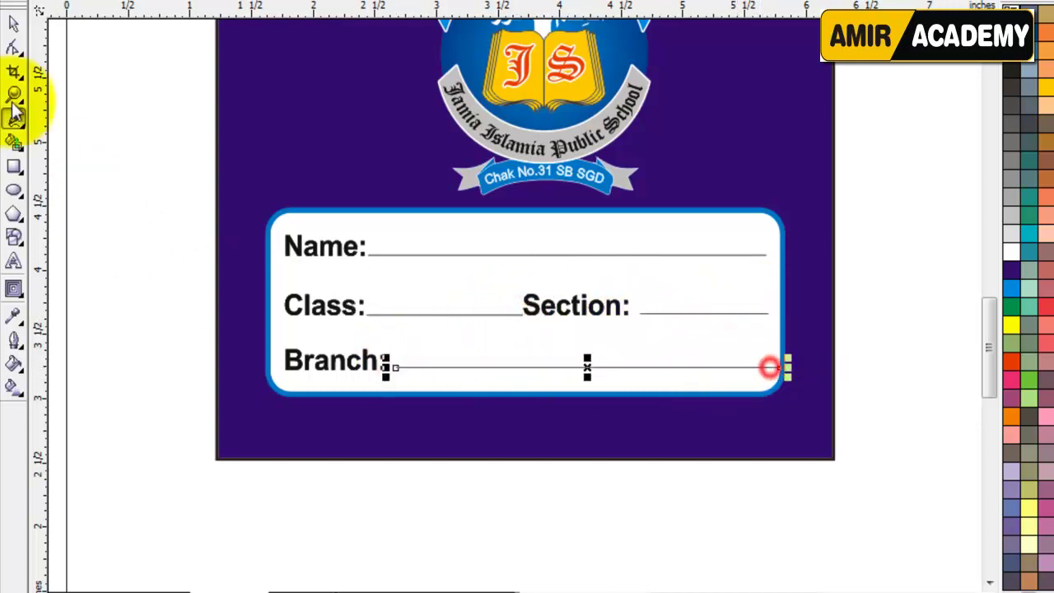
# Give the four fill-in lines a 2.0 pt outline with rounded corners and line caps, set behind fill and scaling with the image.
pyautogui.click(13, 24)
pyautogui.click(68, 272)
pyautogui.click(743, 367)
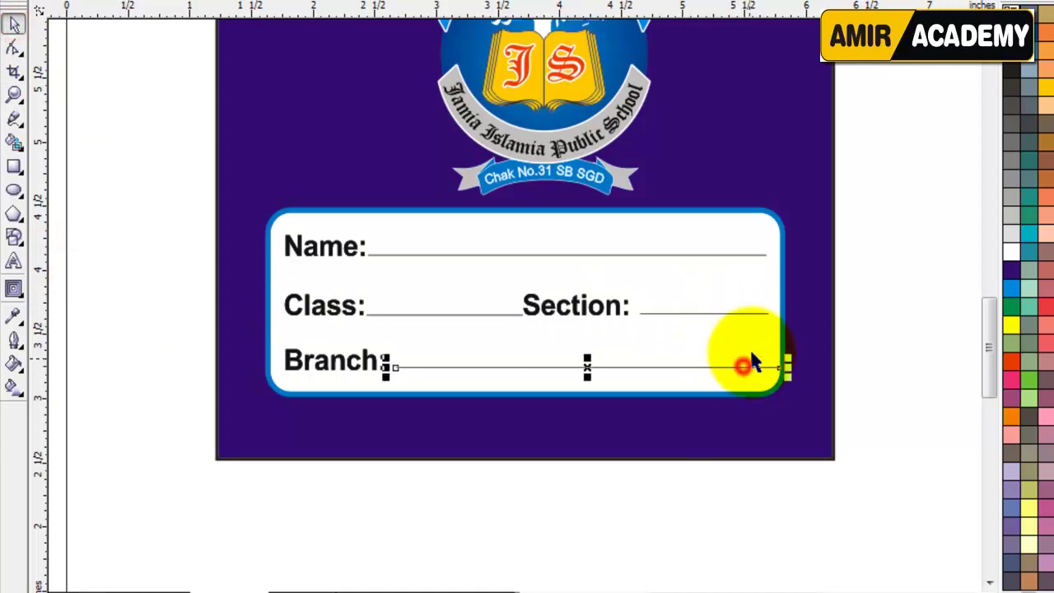
pyautogui.keyDown('shift'); pyautogui.click(755, 311); pyautogui.keyUp('shift')
pyautogui.keyDown('shift'); pyautogui.click(746, 254); pyautogui.keyUp('shift')
pyautogui.keyDown('shift'); pyautogui.click(489, 314); pyautogui.keyUp('shift')
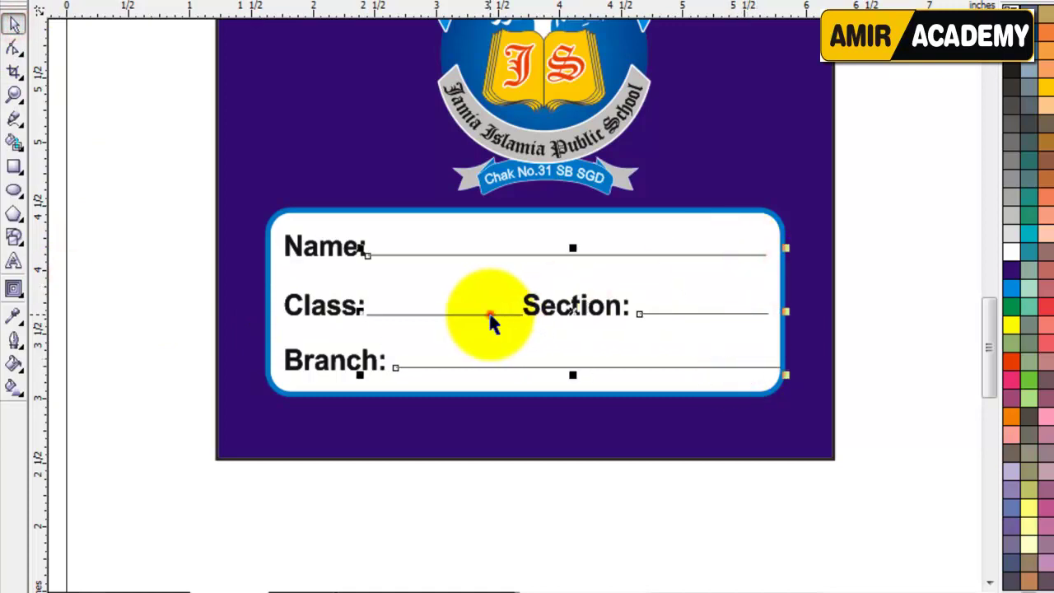
pyautogui.press('F12')
pyautogui.click(413, 164)
pyautogui.click(383, 237)
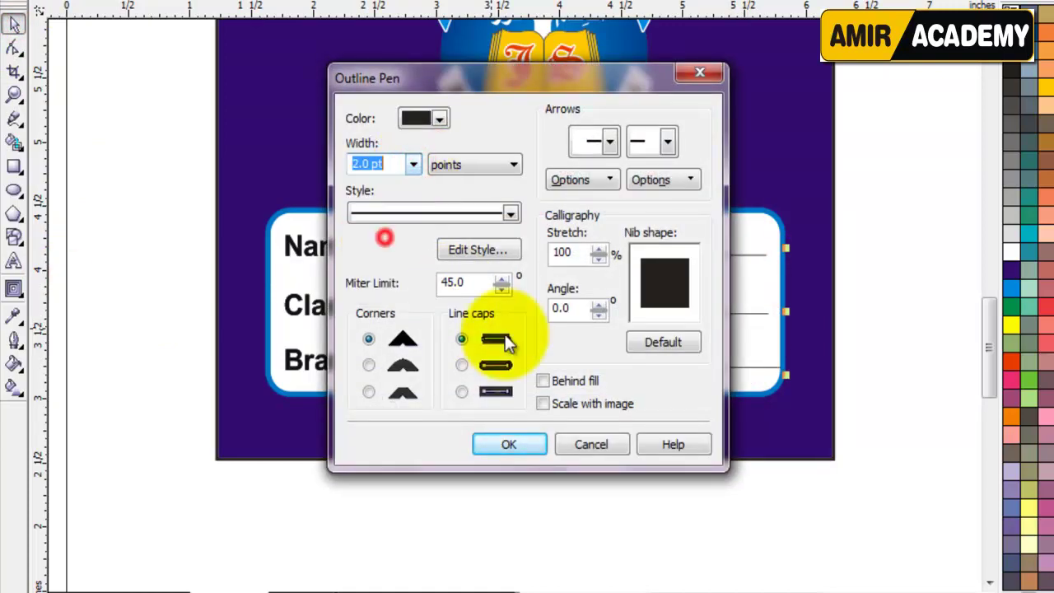
pyautogui.click(571, 381)
pyautogui.click(460, 365)
pyautogui.click(368, 365)
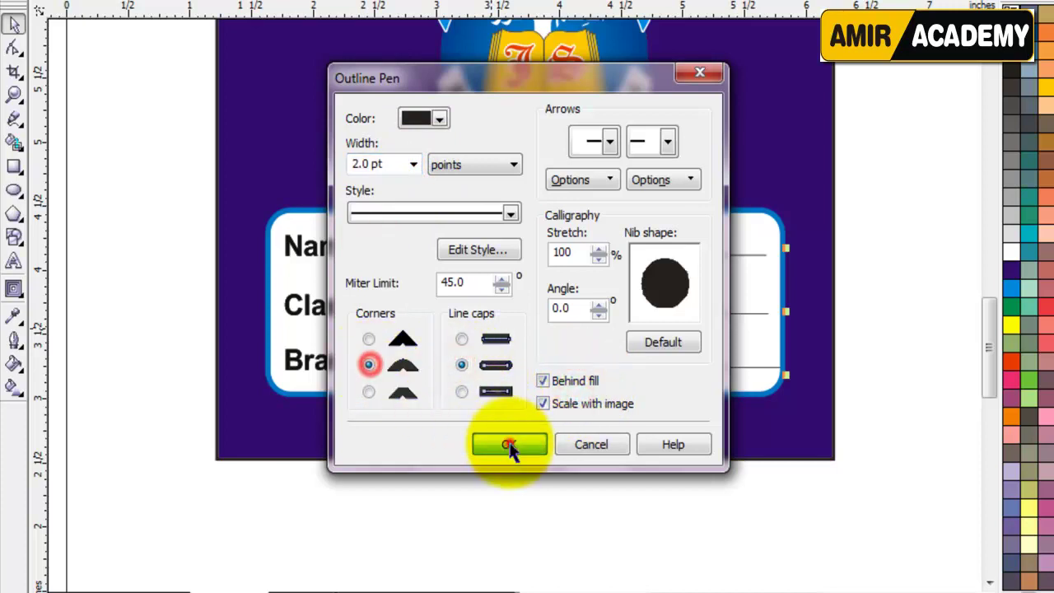
pyautogui.click(508, 444)
pyautogui.click(573, 486)
# Shift the start of the "Class:" line away from its label and move it back against the colon.
pyautogui.press('z')
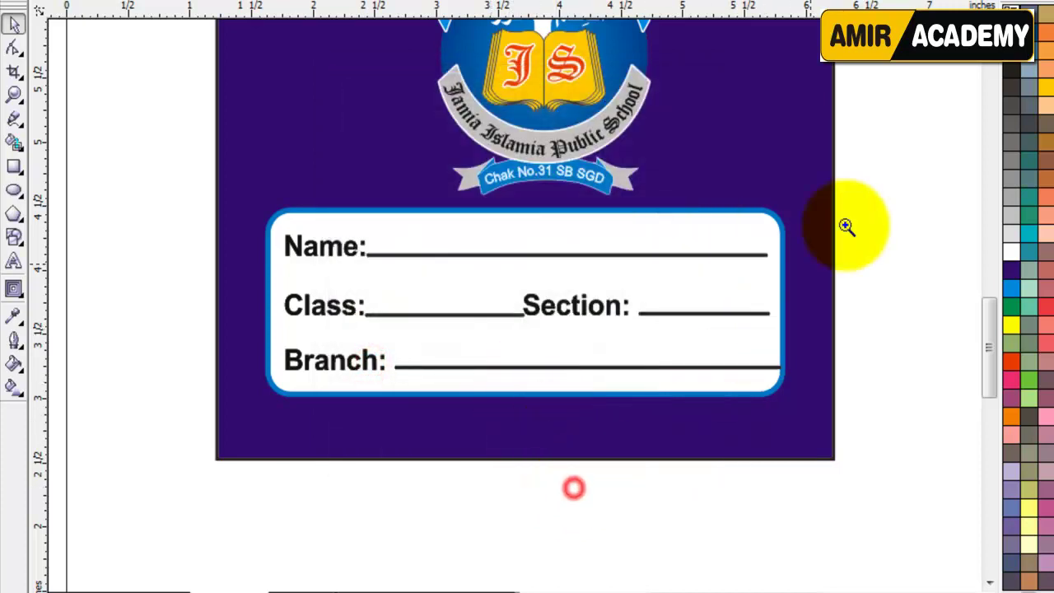
pyautogui.moveTo(859, 188); pyautogui.dragTo(243, 487)
pyautogui.click(13, 47)
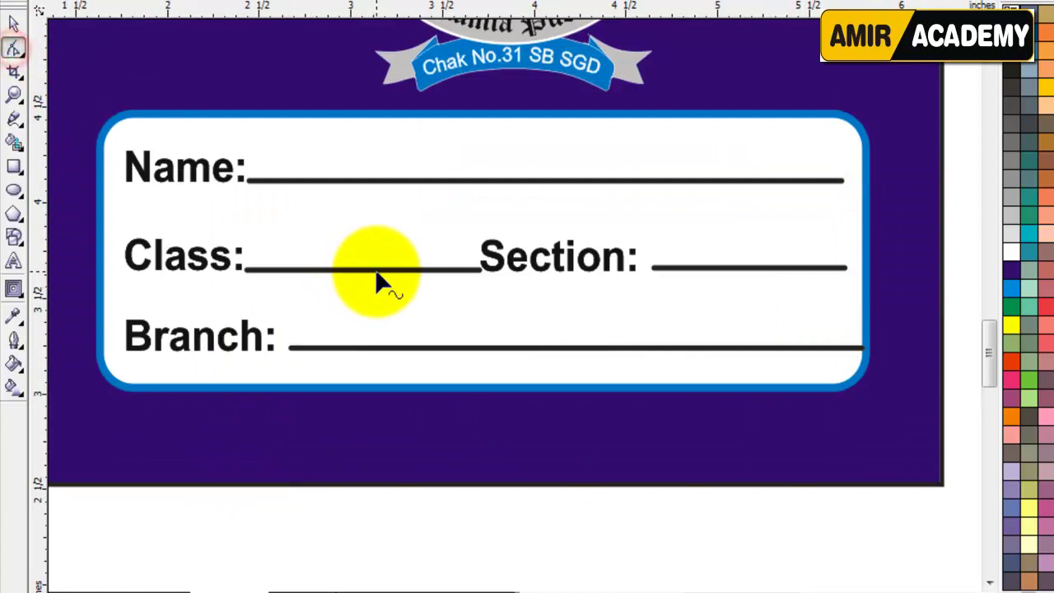
pyautogui.click(376, 273)
pyautogui.moveTo(205, 232); pyautogui.dragTo(284, 304)
pyautogui.press('Right')
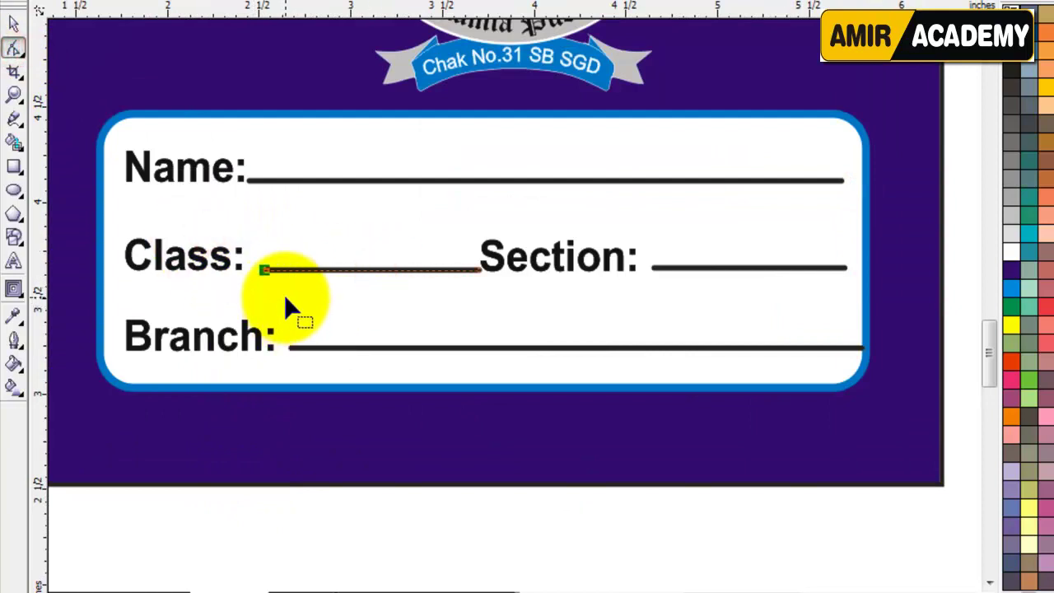
pyautogui.moveTo(263, 269); pyautogui.dragTo(236, 269)
# Align the "Class:", "Section:", "Branch:" and "Name:" fill-in lines with the bottoms of their labels.
pyautogui.click(13, 25)
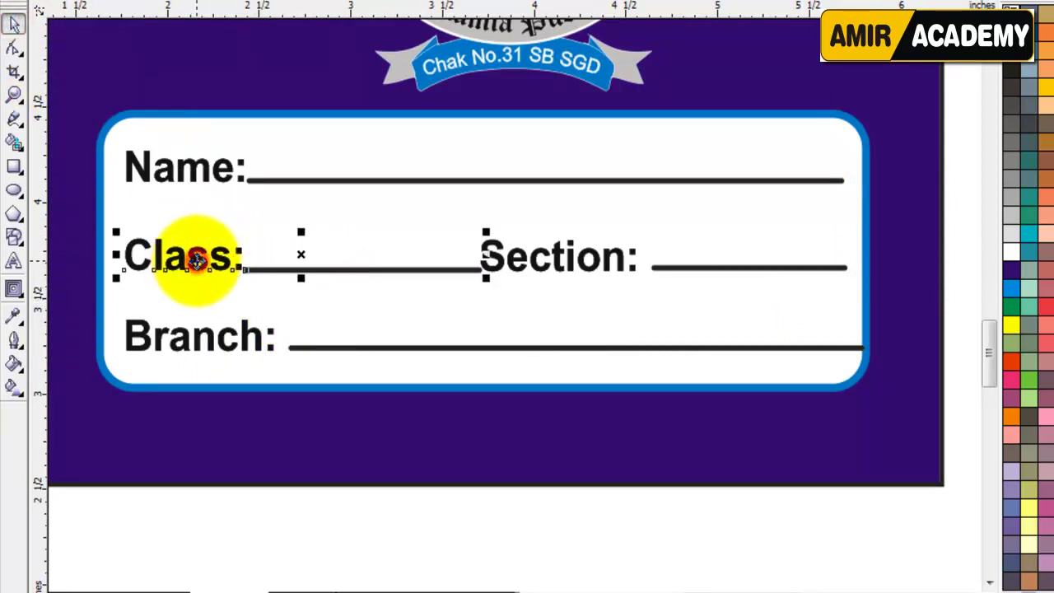
pyautogui.click(365, 500)
pyautogui.click(705, 271)
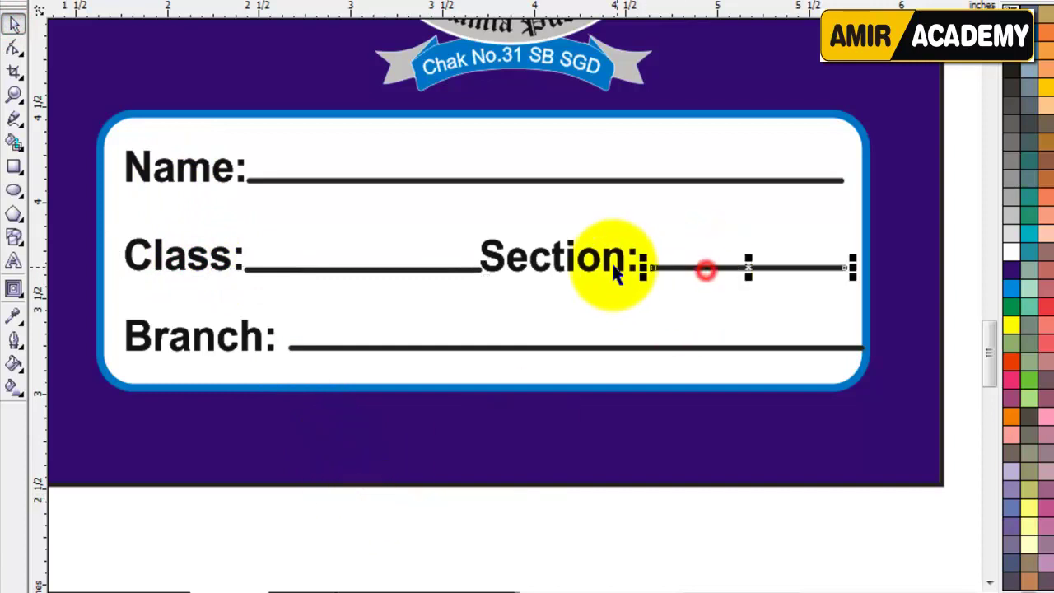
pyautogui.click(552, 546)
pyautogui.click(480, 348)
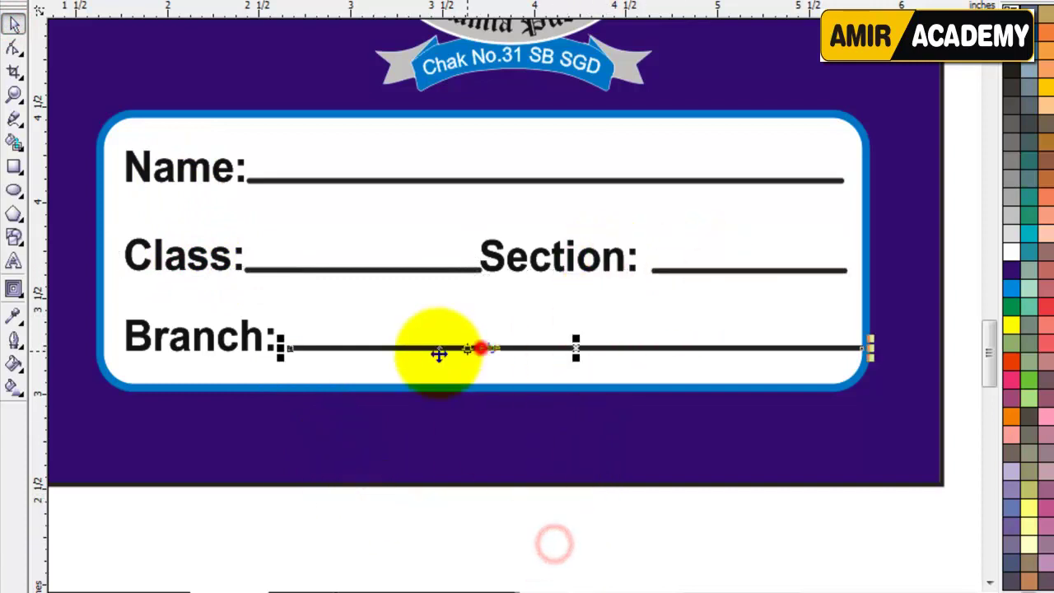
pyautogui.keyDown('shift'); pyautogui.click(229, 331); pyautogui.keyUp('shift')
pyautogui.click(395, 181)
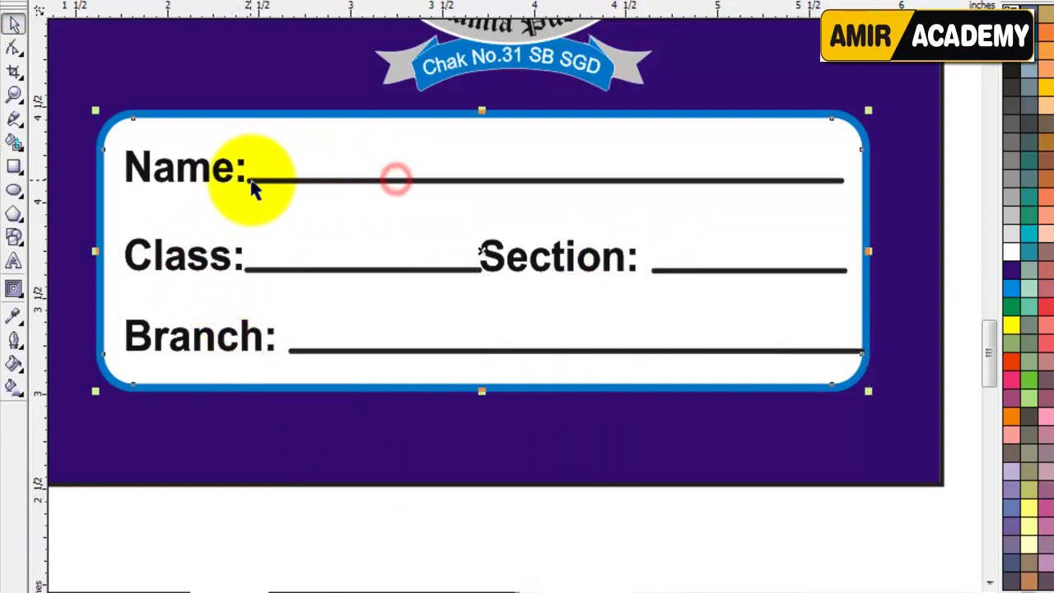
pyautogui.click(251, 179)
pyautogui.click(818, 512)
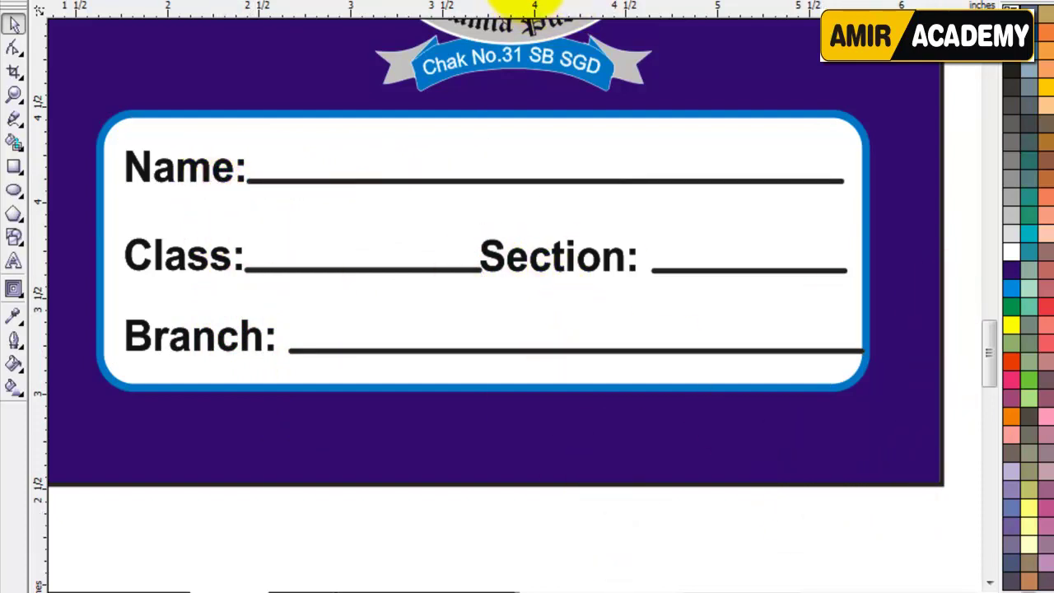
# Shorten the end of the "Class:" line to leave a small gap before the "Section:" label.
pyautogui.doubleClick(463, 268)
pyautogui.moveTo(444, 238); pyautogui.dragTo(510, 329)
pyautogui.press('space')
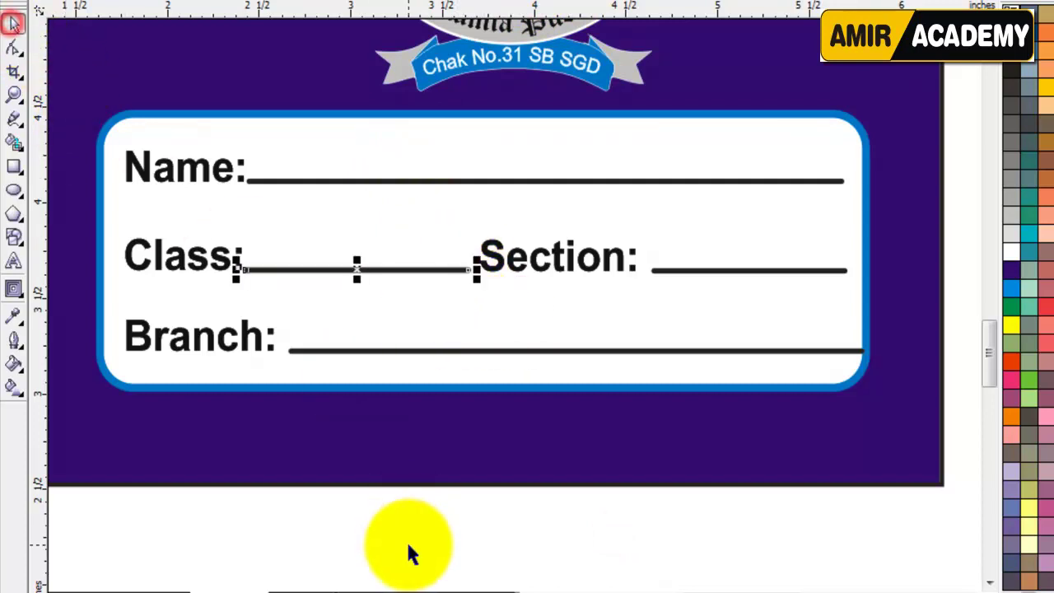
pyautogui.press('F4')
pyautogui.moveTo(985, 277); pyautogui.dragTo(984, 280)
pyautogui.click(795, 376)
pyautogui.press('z')
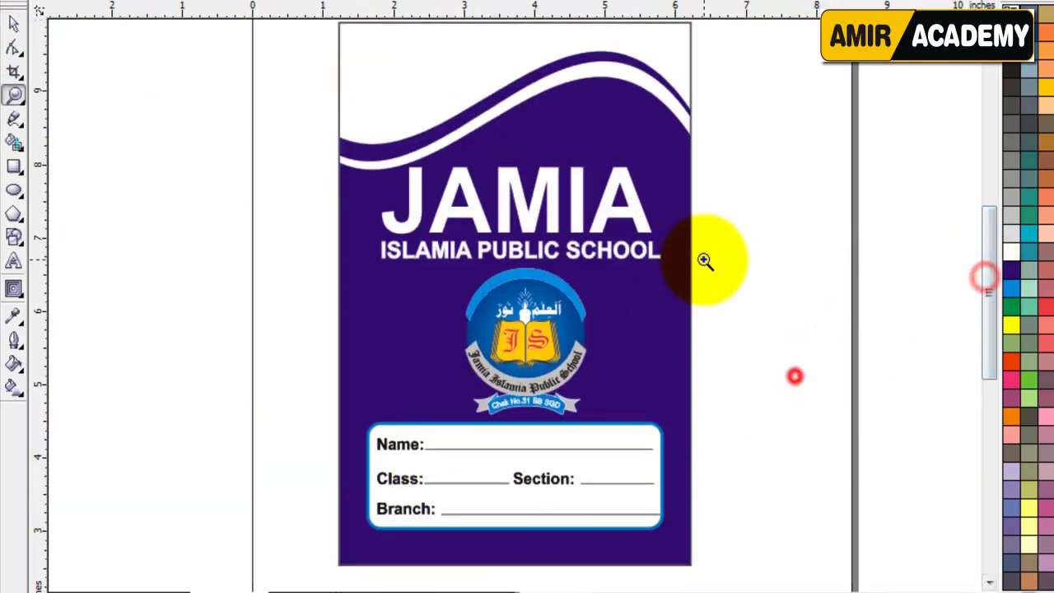
pyautogui.click(17, 26)
pyautogui.click(104, 219)
pyautogui.click(116, 319)
pyautogui.click(114, 320)
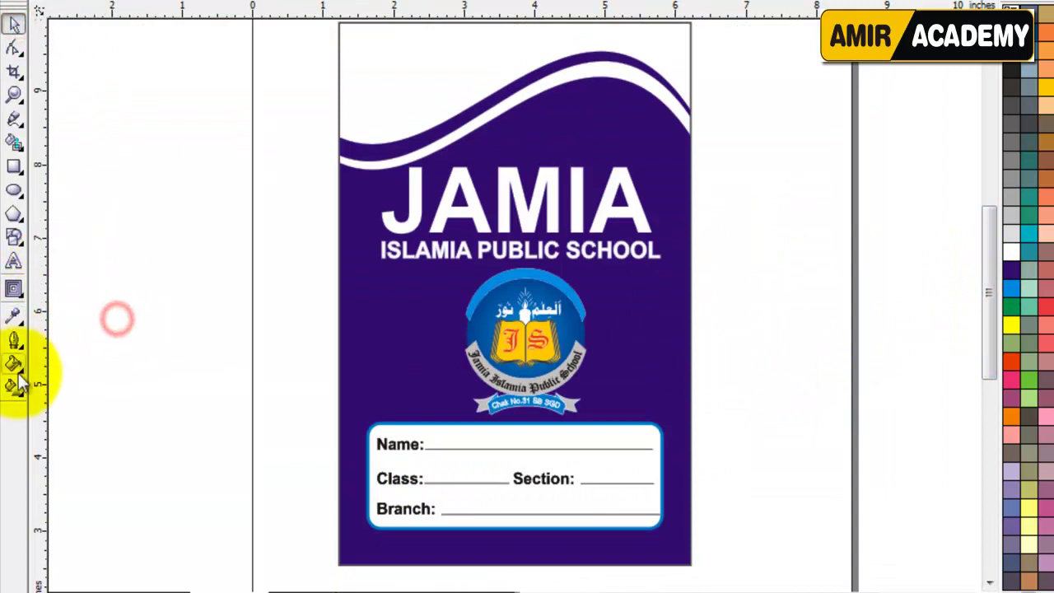
pyautogui.click(13, 190)
pyautogui.moveTo(153, 202); pyautogui.dragTo(372, 402)
pyautogui.click(13, 23)
pyautogui.press('Delete')
# Apply a radial fill to the purple cover background, with blue at the center behind the logo fading to purple.
pyautogui.click(380, 336)
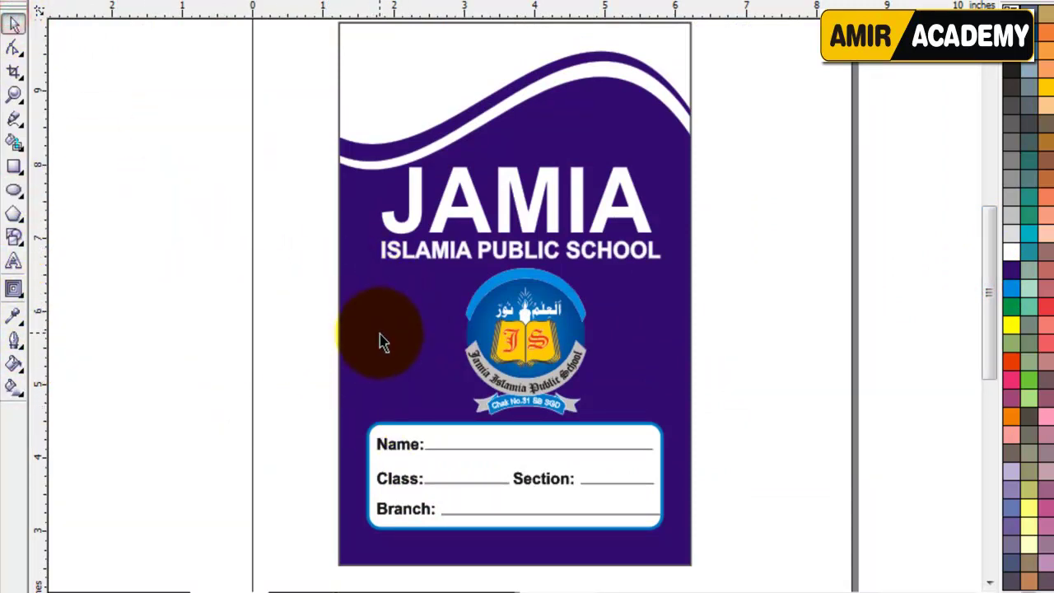
pyautogui.click(14, 386)
pyautogui.click(159, 4)
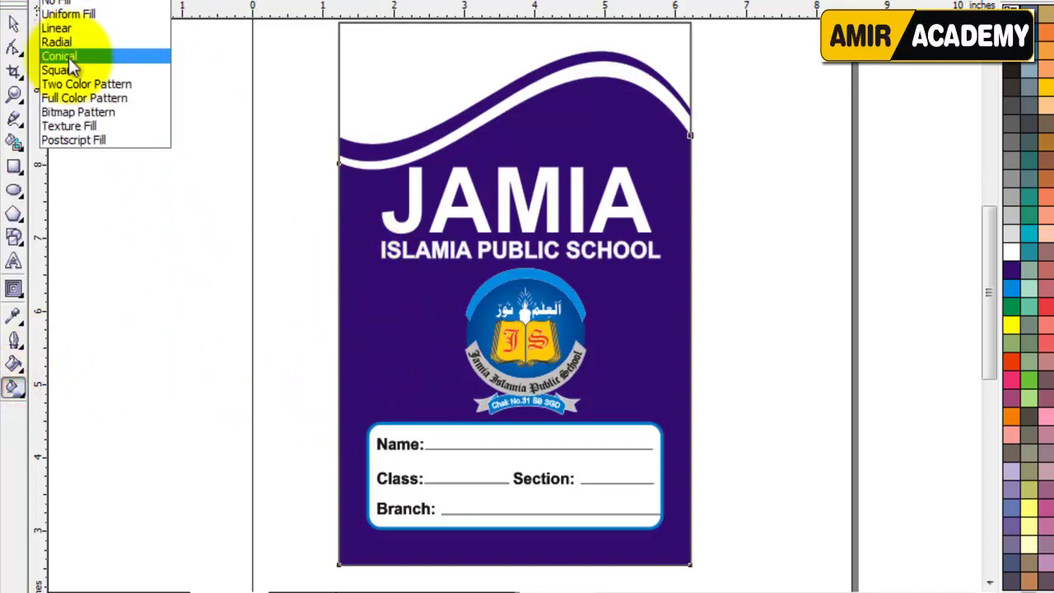
pyautogui.click(76, 43)
pyautogui.moveTo(1020, 287); pyautogui.dragTo(517, 327)
pyautogui.click(691, 322)
pyautogui.moveTo(690, 318); pyautogui.dragTo(581, 378)
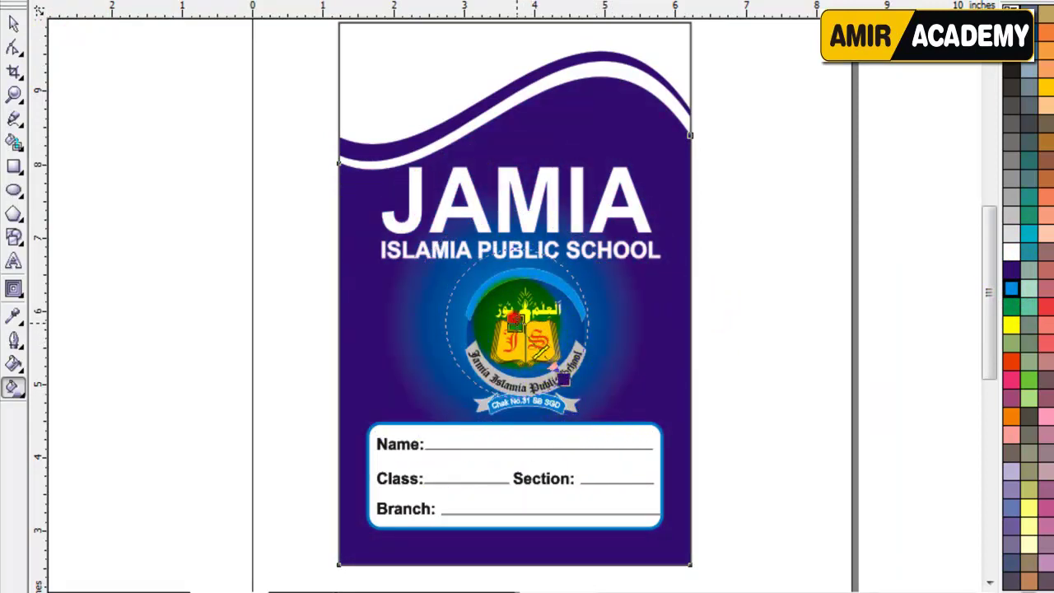
# Enlarge the background's blue radial glow and move its center to the lower half of the logo's book.
pyautogui.moveTo(517, 323); pyautogui.dragTo(522, 329)
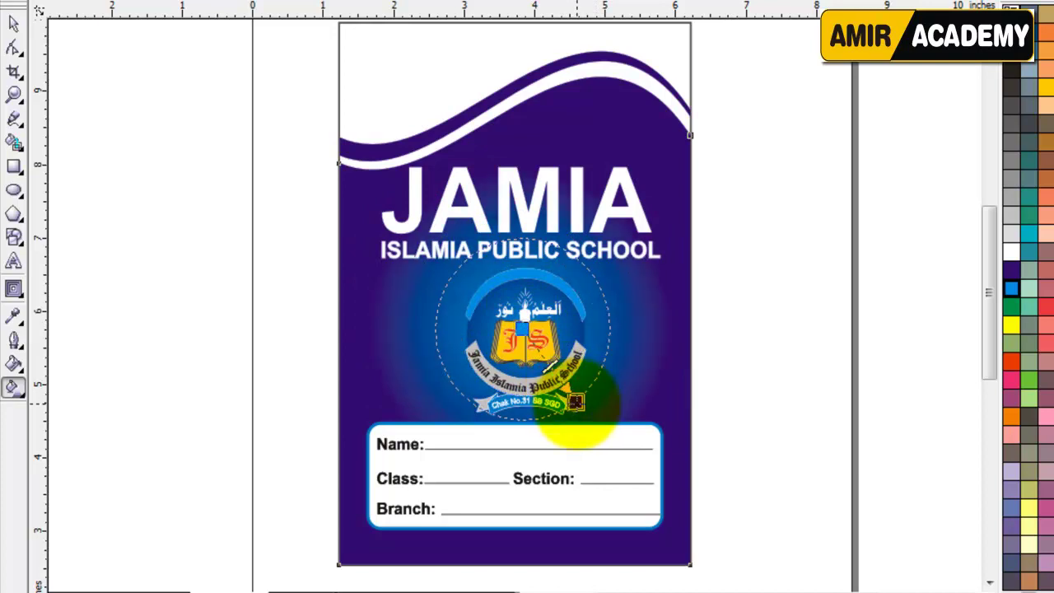
pyautogui.moveTo(581, 405); pyautogui.dragTo(586, 424)
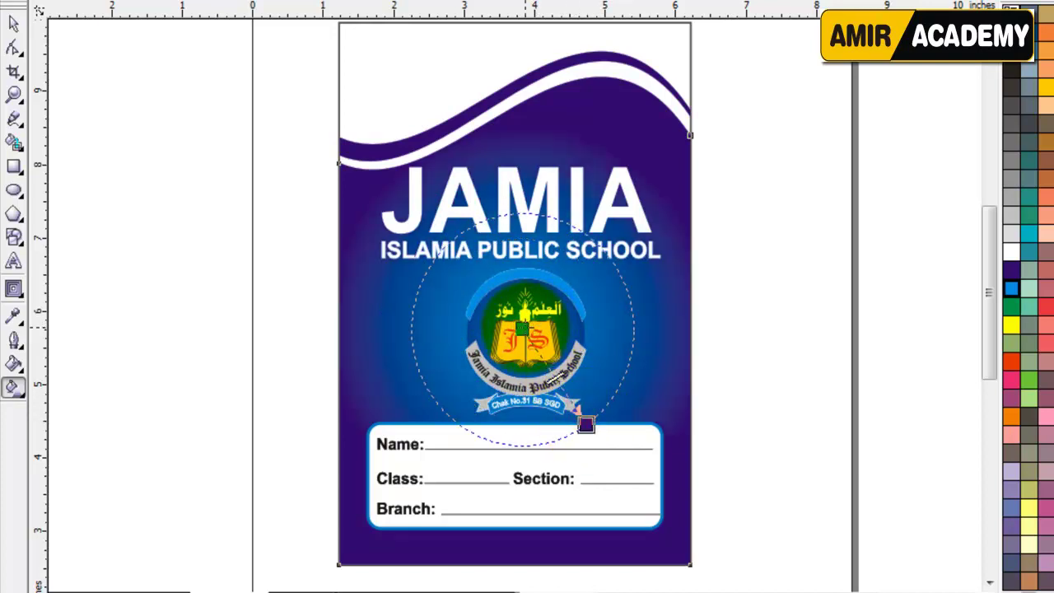
pyautogui.moveTo(522, 329); pyautogui.dragTo(534, 351)
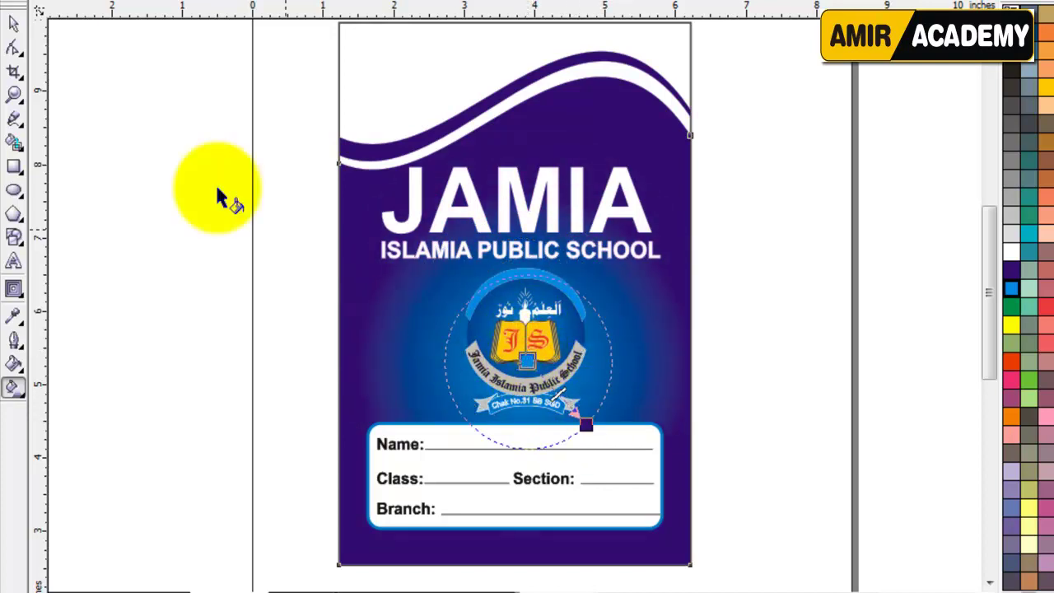
pyautogui.click(13, 23)
pyautogui.click(129, 305)
pyautogui.click(800, 394)
# Draw a wide rectangle across the lower part of the label box, extending past both cover edges, and make a slightly taller copy.
pyautogui.moveTo(979, 295); pyautogui.dragTo(964, 362)
pyautogui.press('z')
pyautogui.moveTo(219, 143); pyautogui.dragTo(813, 467)
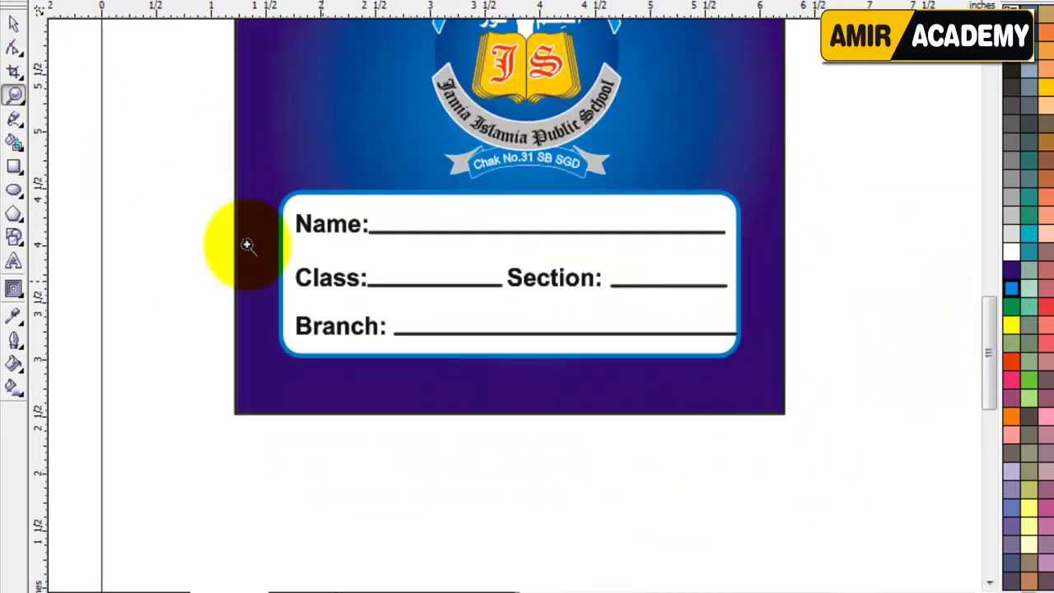
pyautogui.click(13, 166)
pyautogui.moveTo(193, 269); pyautogui.dragTo(879, 383)
pyautogui.click(13, 23)
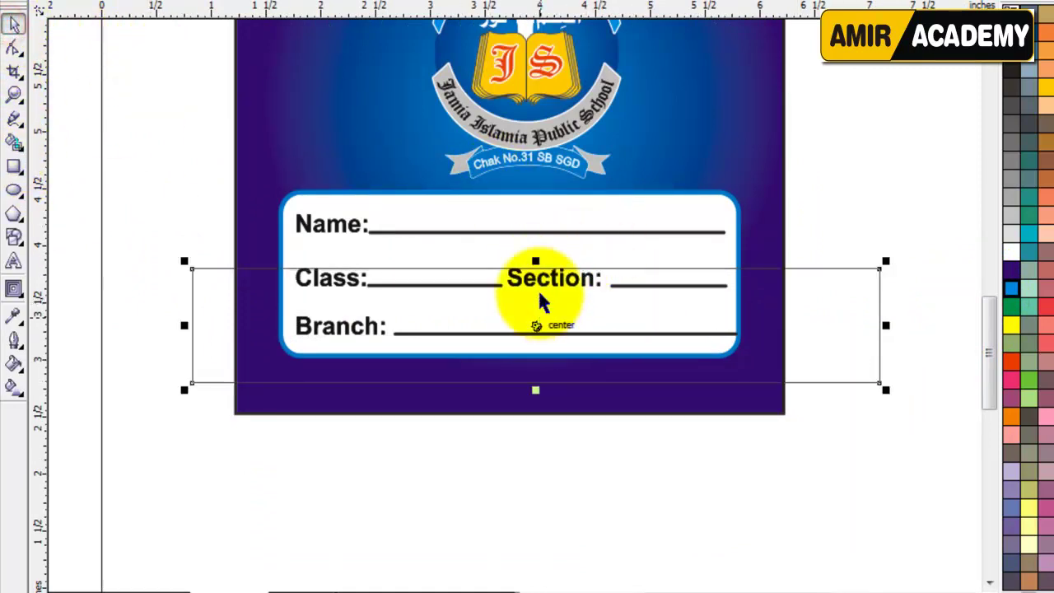
pyautogui.moveTo(539, 257); pyautogui.dragTo(536, 241)
pyautogui.click(887, 298)
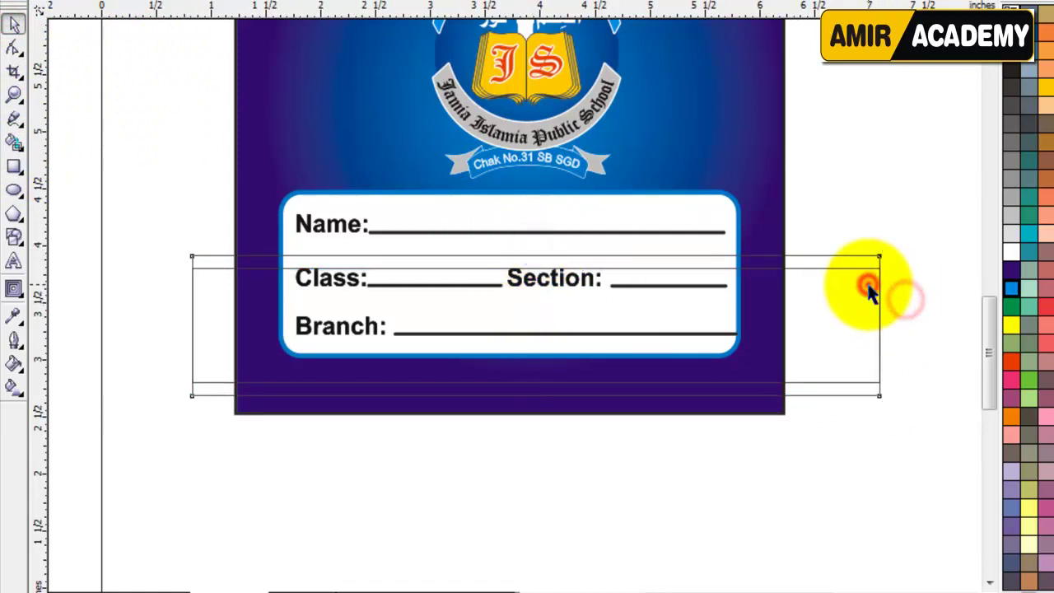
# Fill both wide band rectangles with white.
pyautogui.click(1011, 251)
pyautogui.click(933, 308)
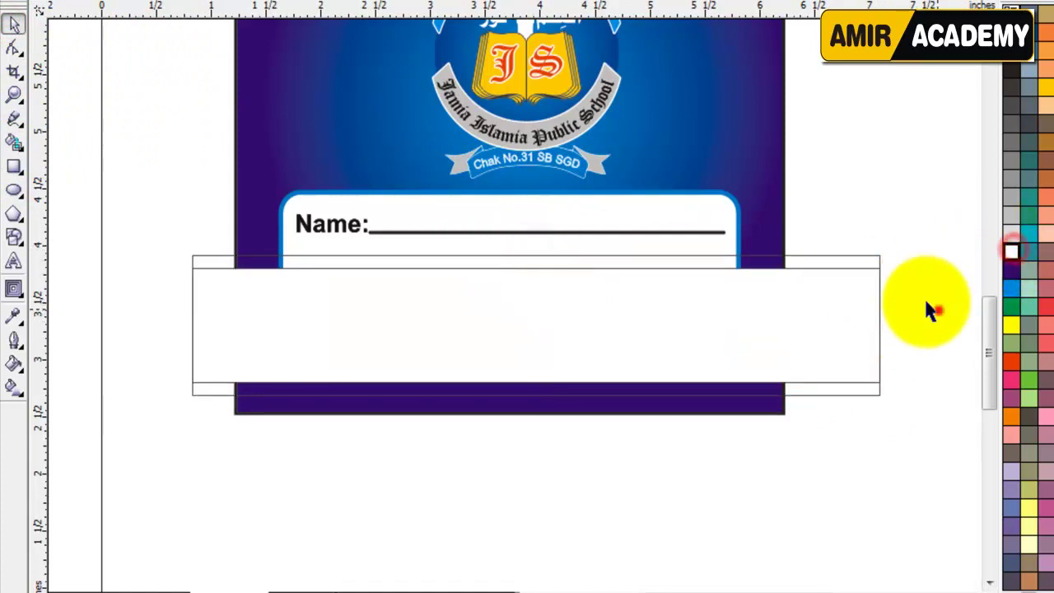
pyautogui.click(877, 260)
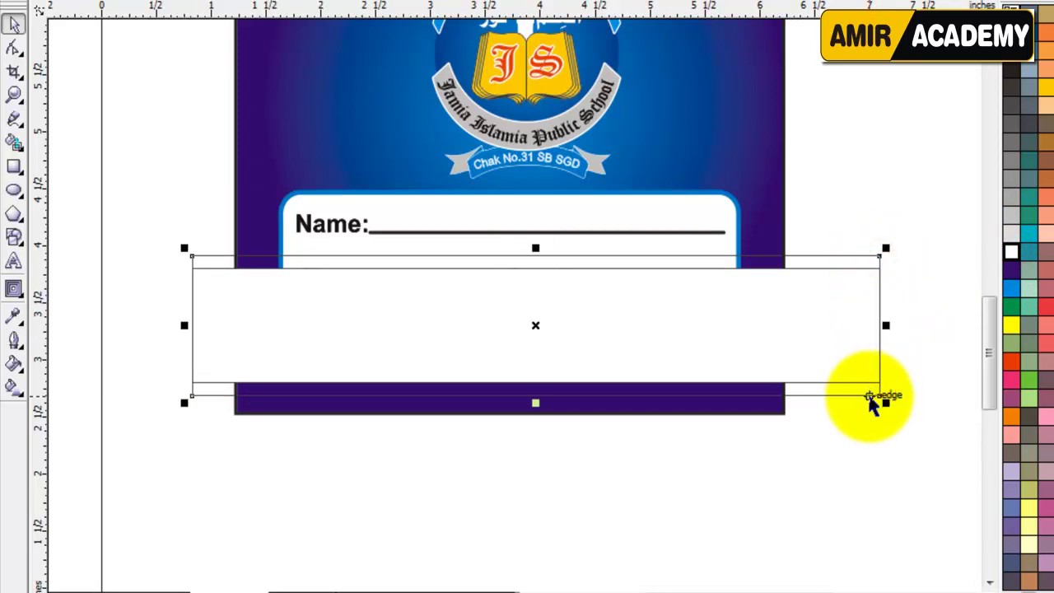
pyautogui.click(1011, 251)
pyautogui.click(921, 298)
# Copy the label box's blue outline onto the shorter band rectangle and send both rectangles behind the cover.
pyautogui.click(723, 205)
pyautogui.moveTo(726, 205); pyautogui.dragTo(810, 305)
pyautogui.click(906, 398)
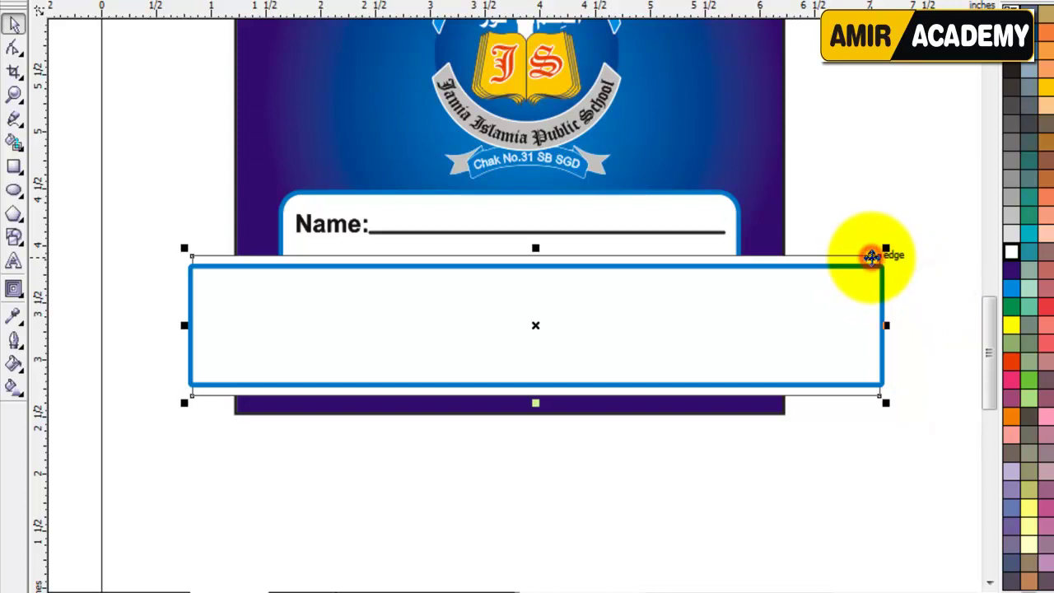
pyautogui.click(912, 260)
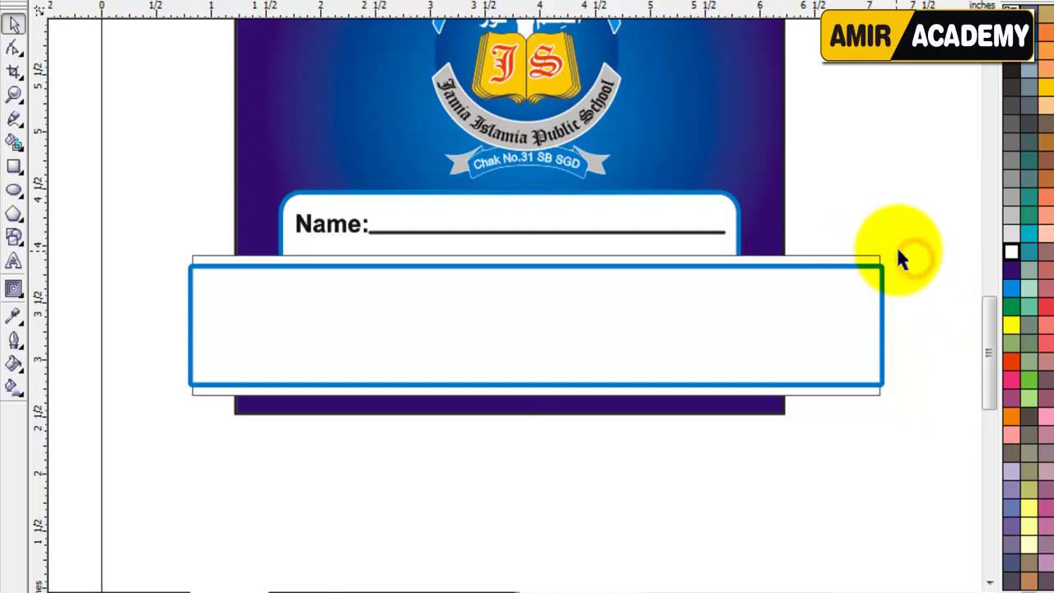
pyautogui.hotkey('shift', 'pagedown')
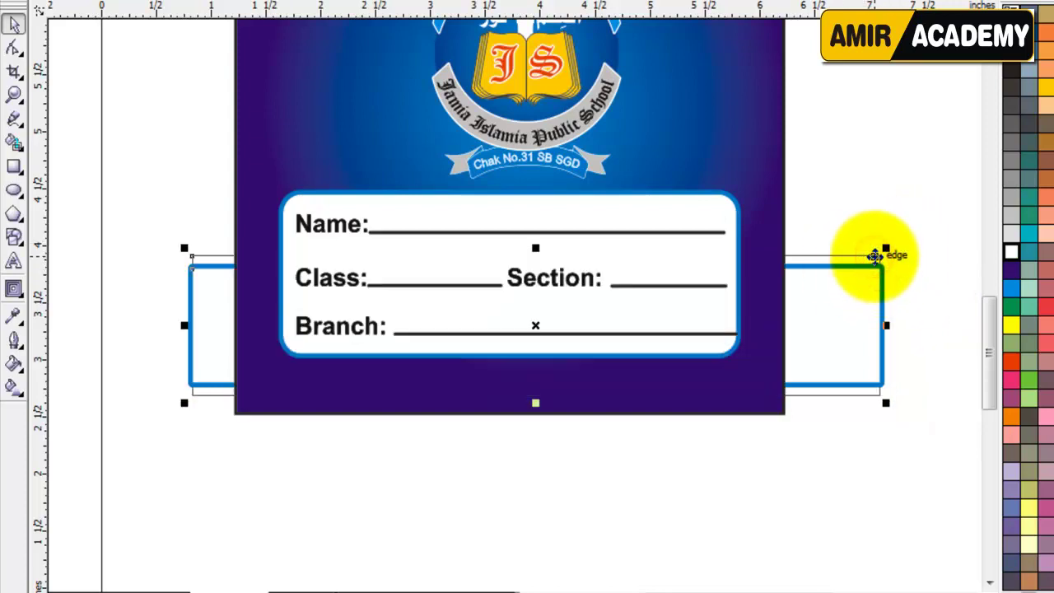
# PowerClip the two band rectangles inside the cover's blue and purple background shape.
pyautogui.click(298, 2)
pyautogui.moveTo(329, 197)
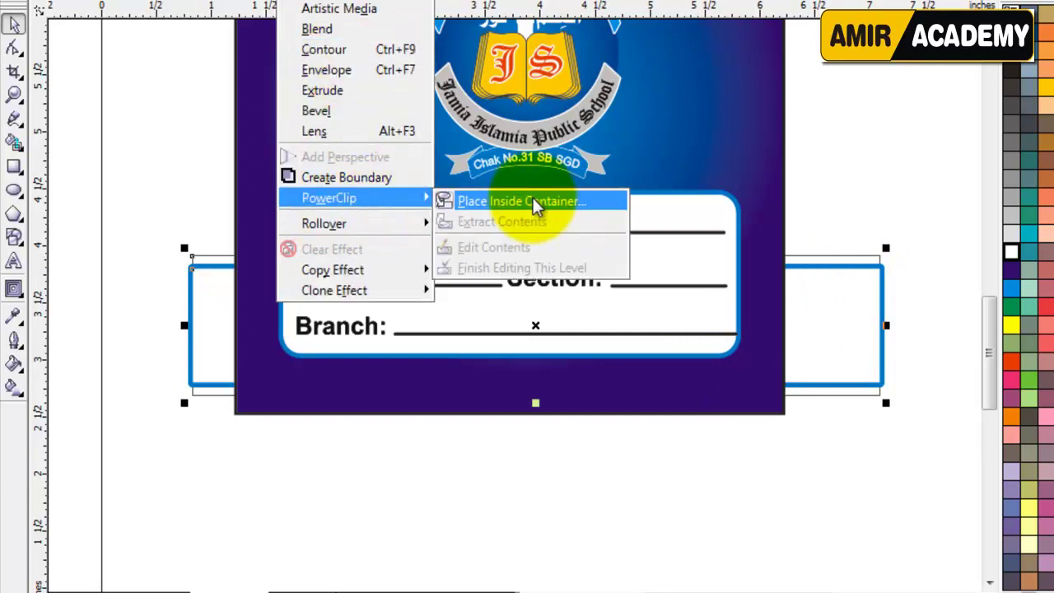
pyautogui.click(531, 201)
pyautogui.click(761, 136)
pyautogui.click(885, 216)
pyautogui.click(823, 334)
# Switch to the image folder and bring the geometric-ornament-arabic-pattern-background_36073-36 picture into the drawing.
pyautogui.click(224, 491)
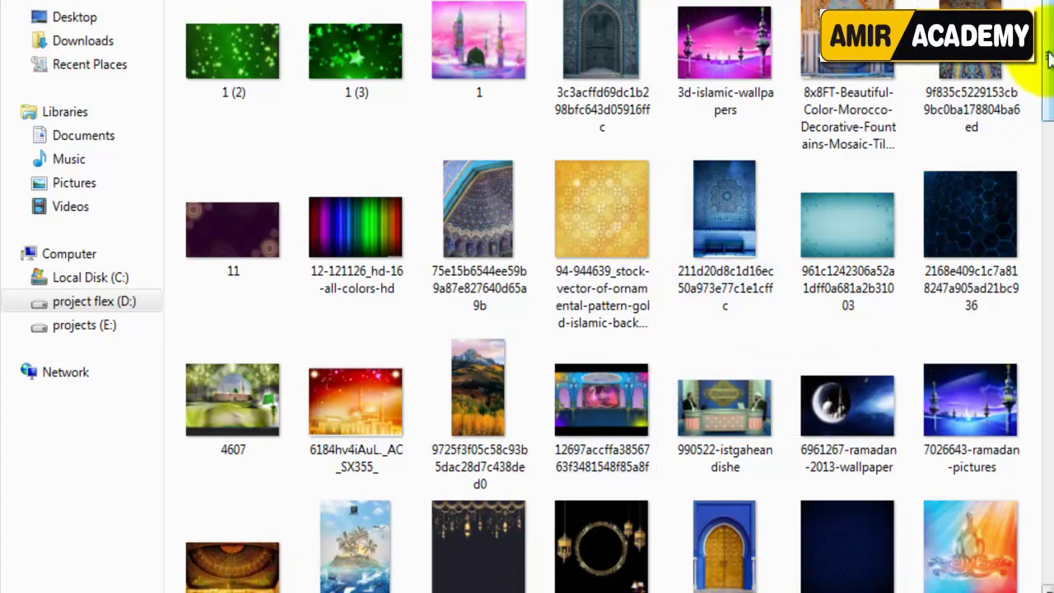
pyautogui.moveTo(1047, 79); pyautogui.dragTo(1029, 246)
pyautogui.click(225, 285)
pyautogui.doubleClick(225, 284)
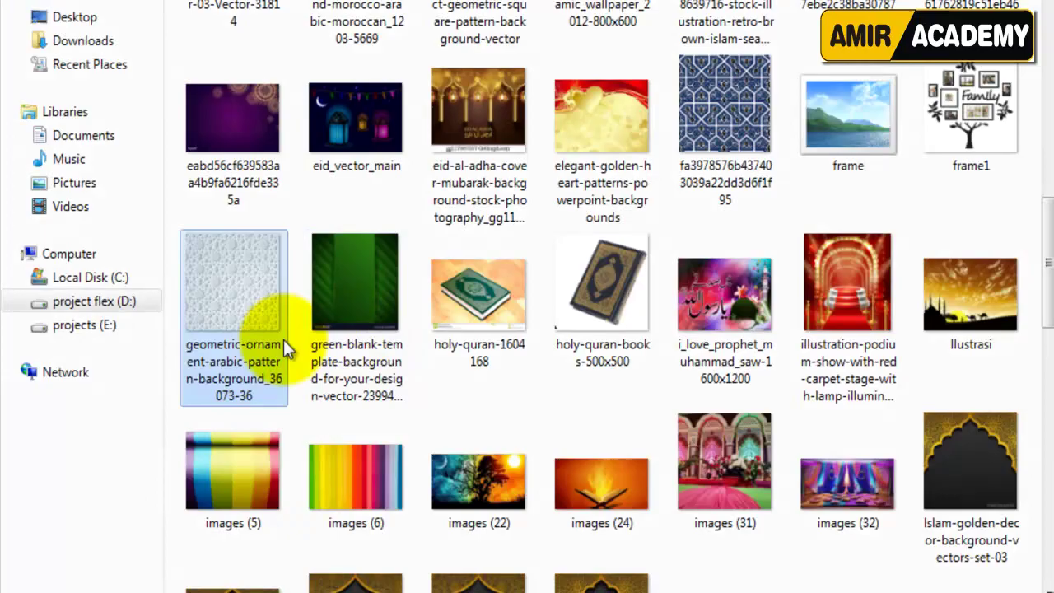
pyautogui.moveTo(283, 339); pyautogui.dragTo(519, 501)
# Scale the Arabic pattern picture down and place it over the white band, flush with the cover's left edge.
pyautogui.scroll(-2, 520, 501)
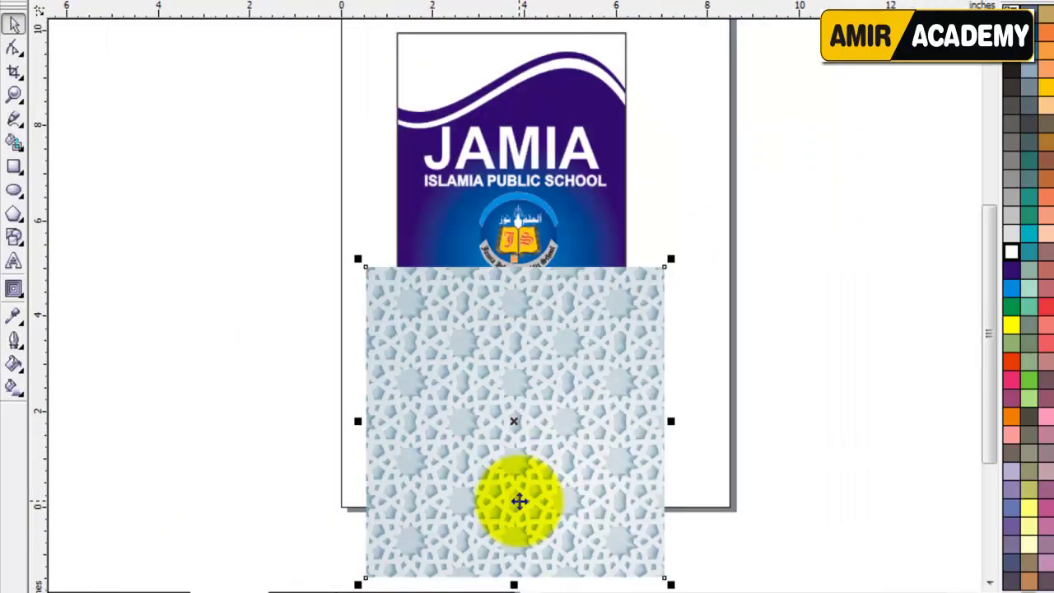
pyautogui.moveTo(670, 260); pyautogui.dragTo(549, 386)
pyautogui.press('z')
pyautogui.moveTo(336, 299); pyautogui.dragTo(642, 449)
pyautogui.click(14, 25)
pyautogui.moveTo(514, 386); pyautogui.dragTo(282, 193)
# Undo the misplaced move of the pattern picture and duplicate it directly beside the original along the band.
pyautogui.moveTo(203, 212); pyautogui.dragTo(395, 233)
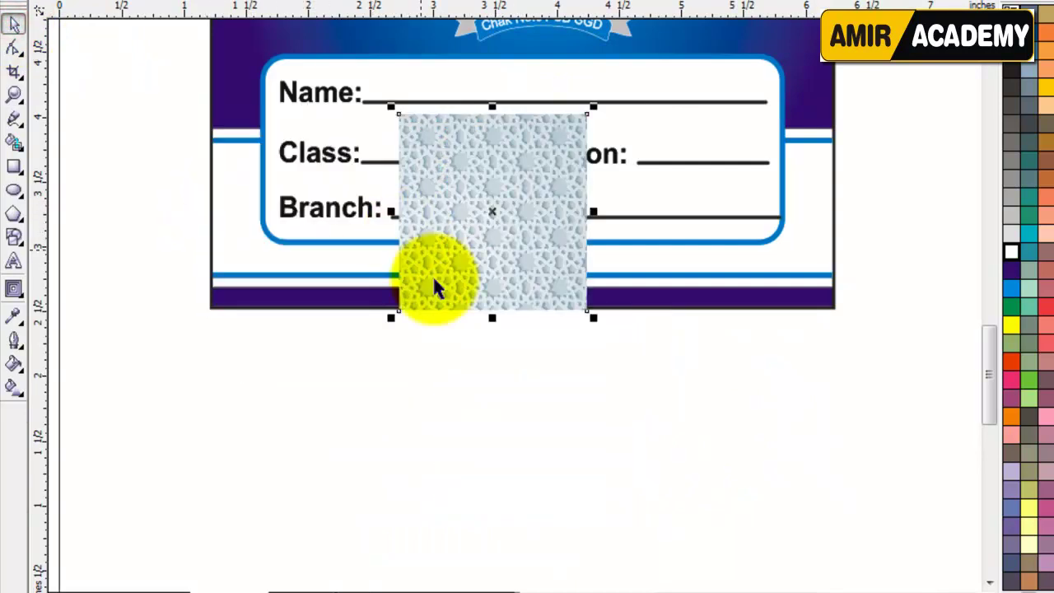
pyautogui.hotkey('ctrl', 'z')
pyautogui.click(284, 364)
pyautogui.click(285, 227)
pyautogui.moveTo(233, 206); pyautogui.dragTo(423, 230)
pyautogui.rightClick(423, 223)
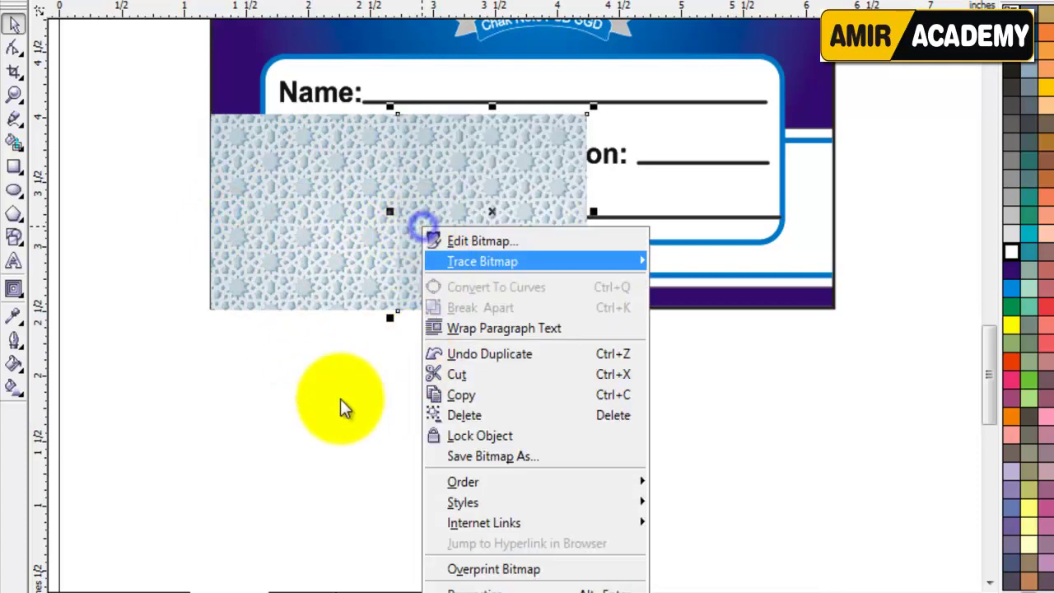
# Duplicate the two pattern pictures together alongside the originals so they extend past the cover's right edge, and select all the copies.
pyautogui.click(322, 400)
pyautogui.click(322, 228)
pyautogui.keyDown('shift'); pyautogui.click(484, 227); pyautogui.keyUp('shift')
pyautogui.moveTo(255, 201); pyautogui.dragTo(634, 217)
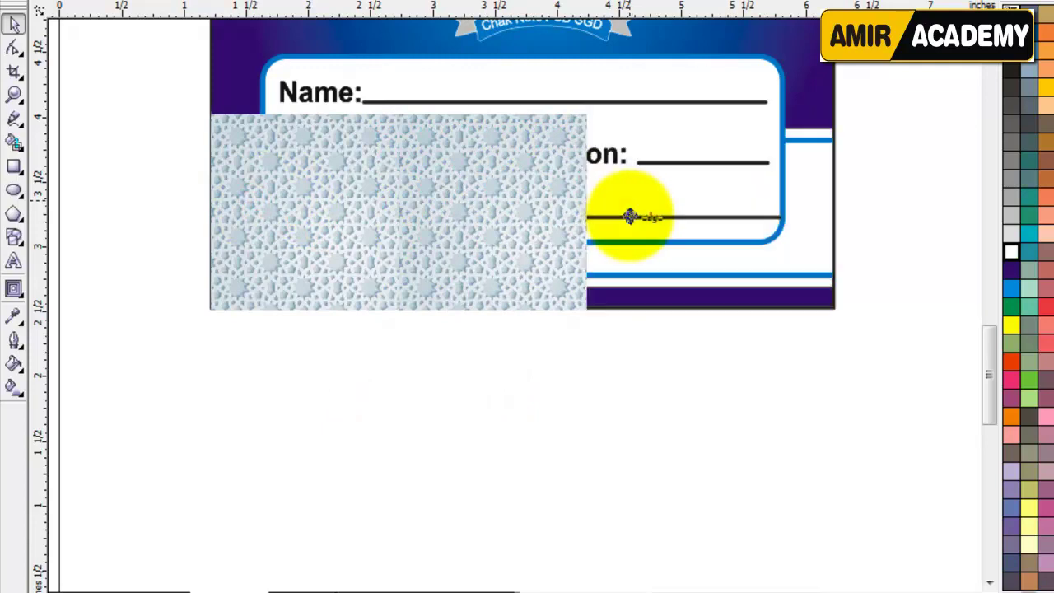
pyautogui.keyDown('shift'); pyautogui.click(487, 219); pyautogui.keyUp('shift')
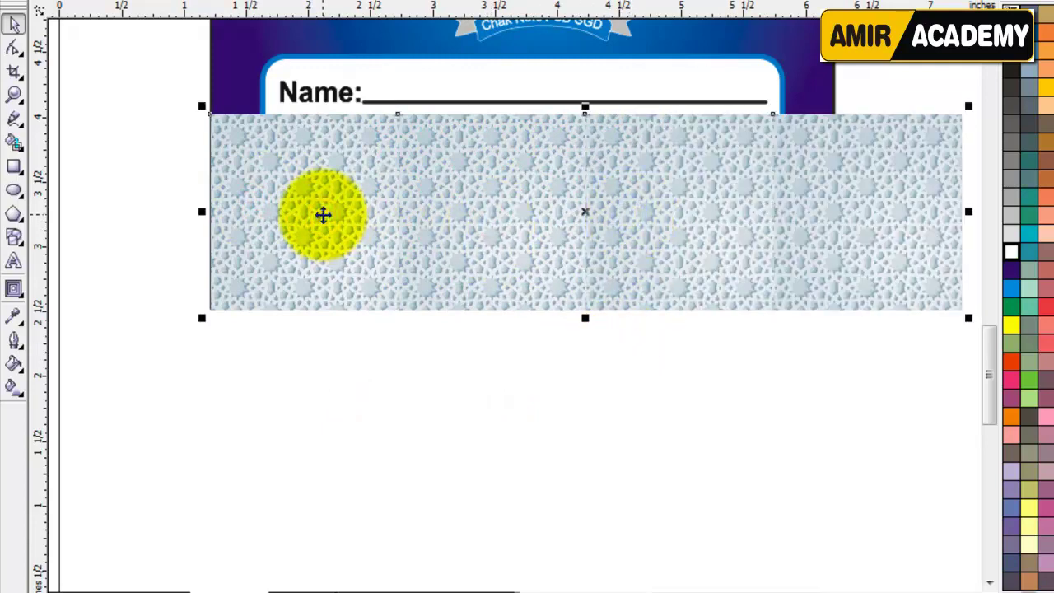
# PowerClip the pattern pictures inside the cover's background shape and order them behind the band rectangles within its contents.
pyautogui.hotkey('shift', 'pagedown')
pyautogui.click(309, 2)
pyautogui.moveTo(328, 198)
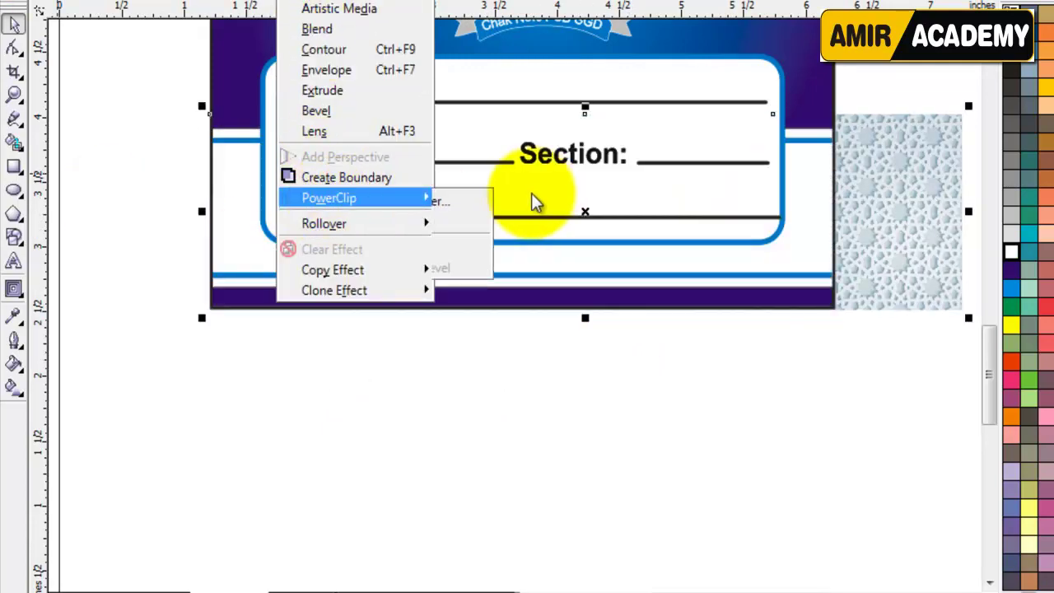
pyautogui.click(511, 202)
pyautogui.click(510, 284)
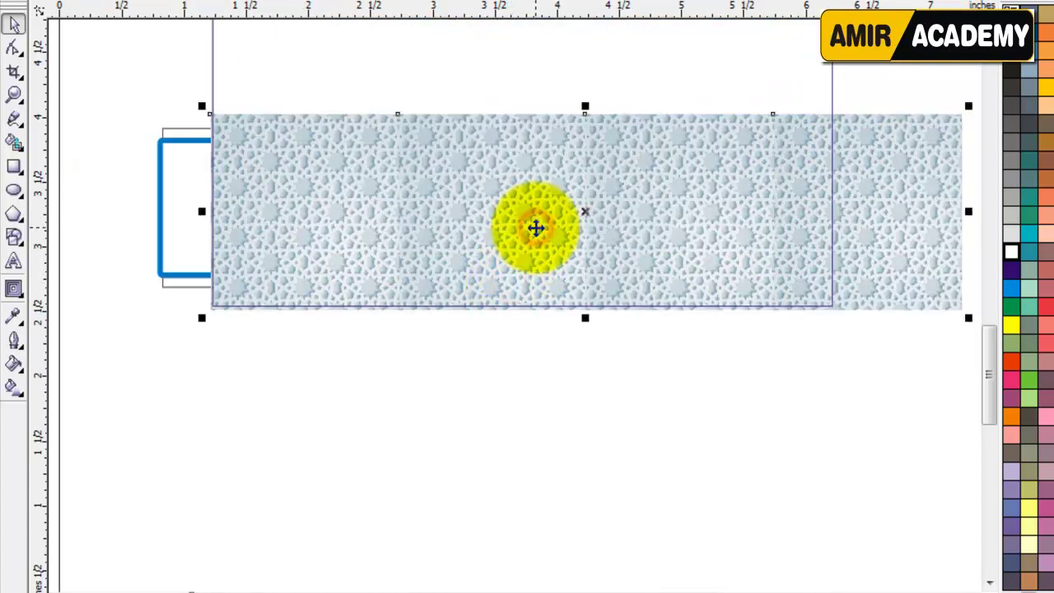
pyautogui.click(535, 228)
pyautogui.click(144, 362)
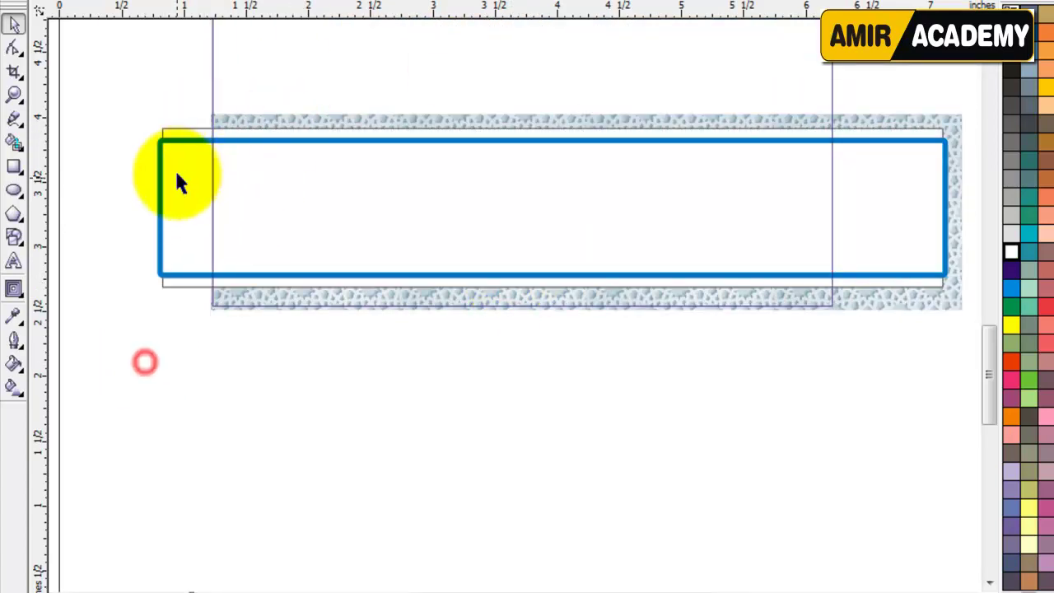
pyautogui.moveTo(182, 157); pyautogui.dragTo(136, 247)
pyautogui.hotkey('ctrl', 'z')
pyautogui.click(260, 384)
pyautogui.moveTo(354, 122); pyautogui.dragTo(382, 82)
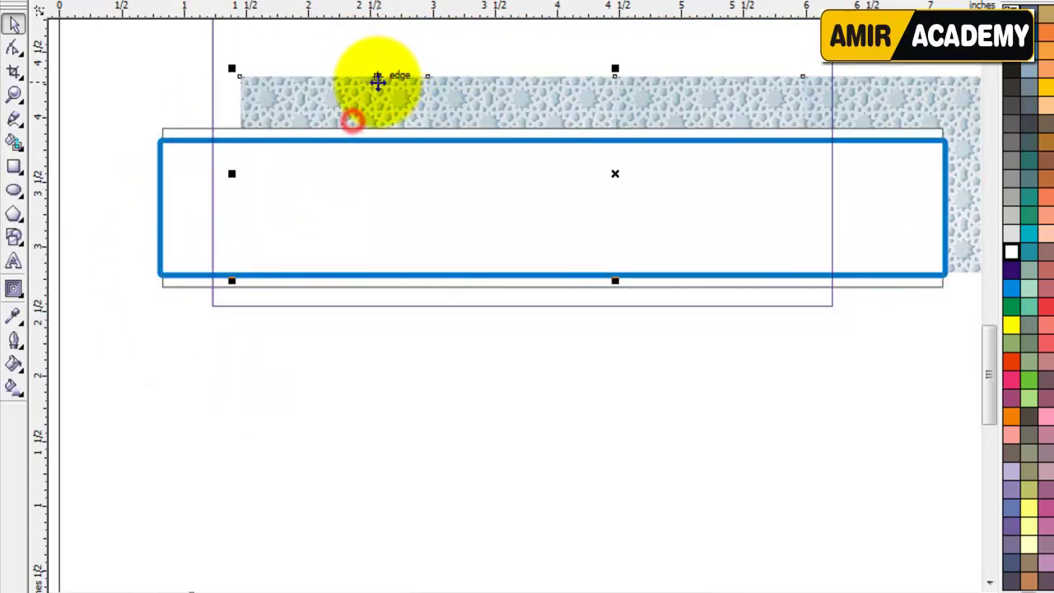
pyautogui.hotkey('ctrl', 'z')
# PowerClip the pattern pictures inside the blue-outlined band rectangle and nudge them slightly left within it.
pyautogui.click(304, 2)
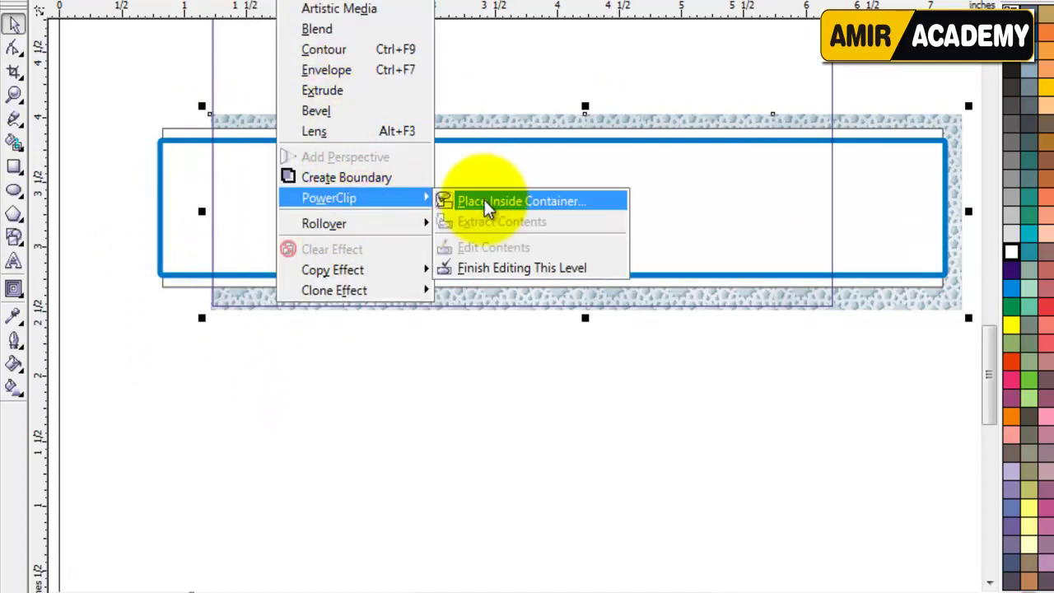
pyautogui.click(478, 200)
pyautogui.click(498, 195)
pyautogui.press('Left')
pyautogui.press('Left')
pyautogui.press('Left')
pyautogui.press('Left')
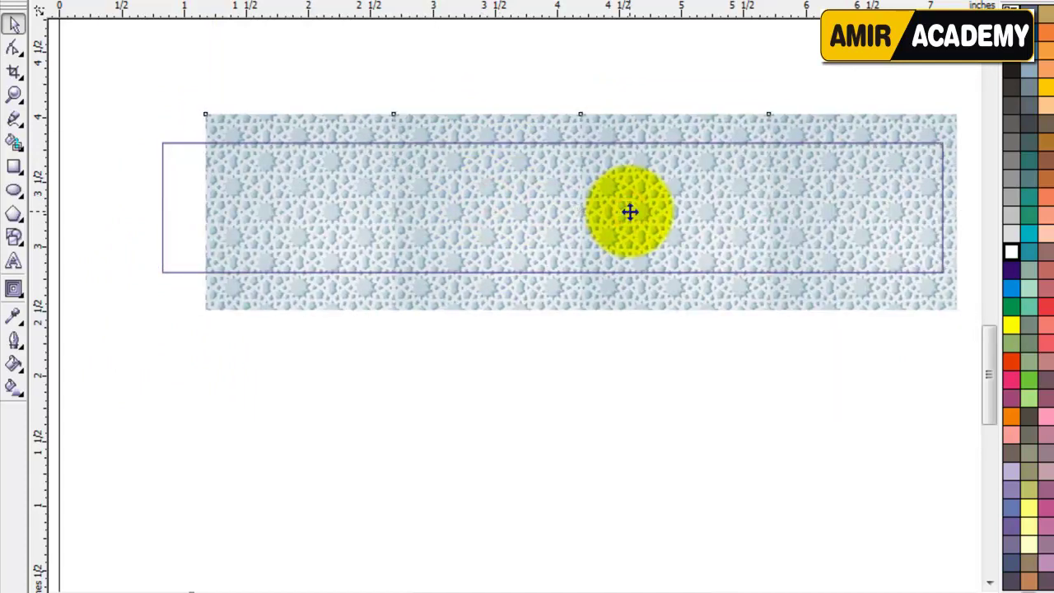
# Finish editing both nested PowerClip levels and return to the whole cover.
pyautogui.keyDown('ctrl'); pyautogui.click(537, 383); pyautogui.keyUp('ctrl')
pyautogui.keyDown('ctrl'); pyautogui.click(537, 384); pyautogui.keyUp('ctrl')
pyautogui.click(524, 390)
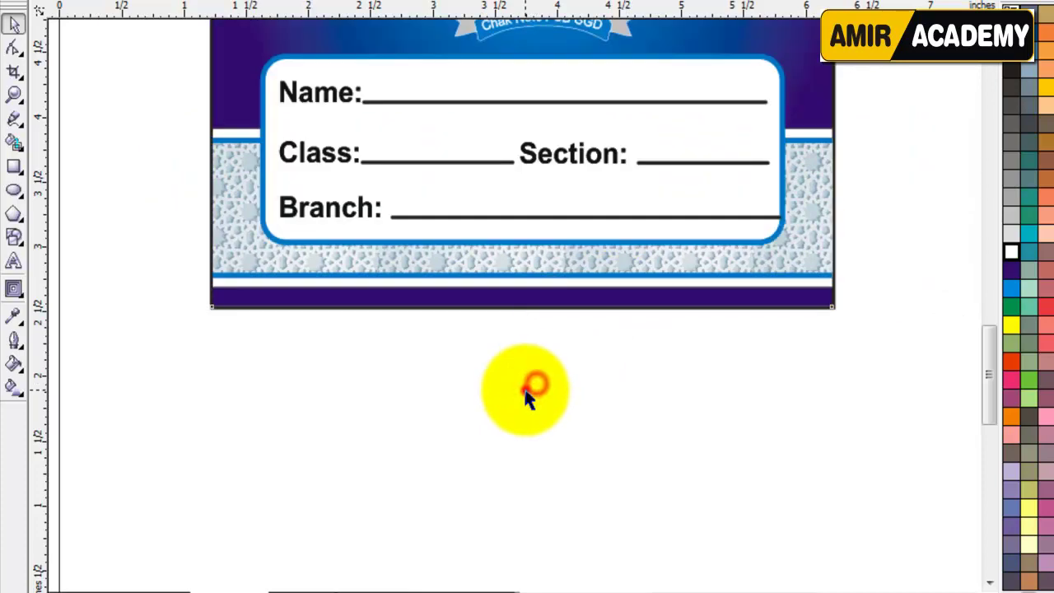
pyautogui.click(411, 409)
pyautogui.press('F4')
pyautogui.click(739, 427)
pyautogui.click(804, 391)
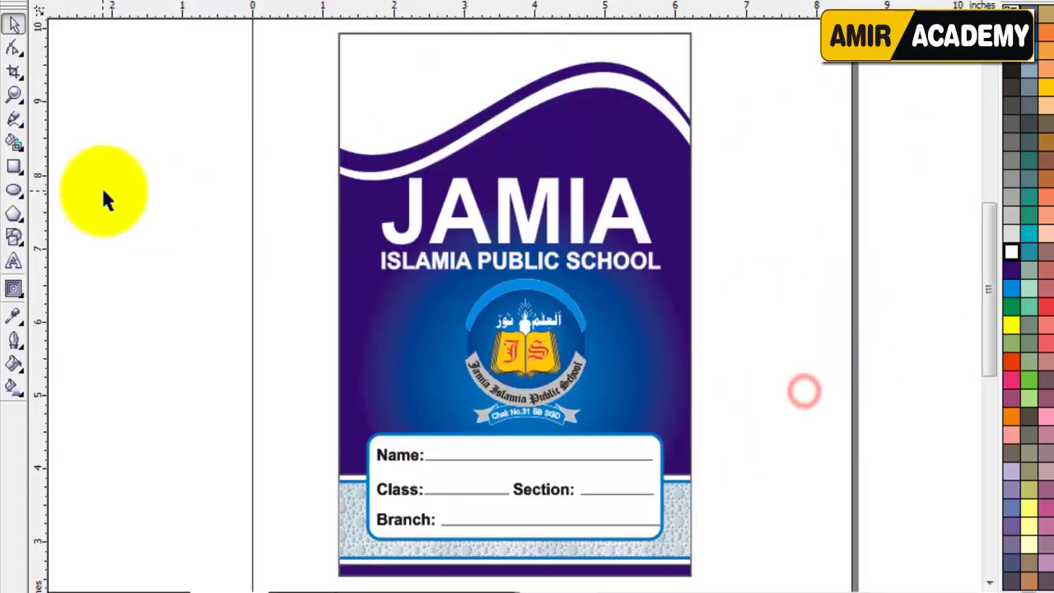
# Draw a black-filled circle about 1/4 inch wide in the white area at the cover's upper-left corner.
pyautogui.click(13, 190)
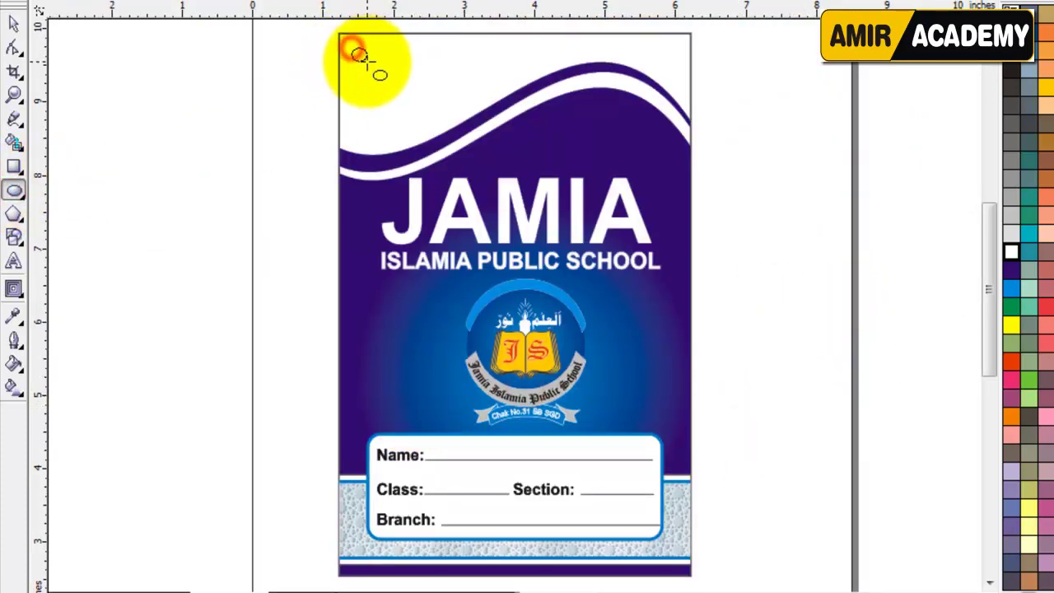
pyautogui.moveTo(370, 69); pyautogui.dragTo(343, 39)
pyautogui.click(13, 23)
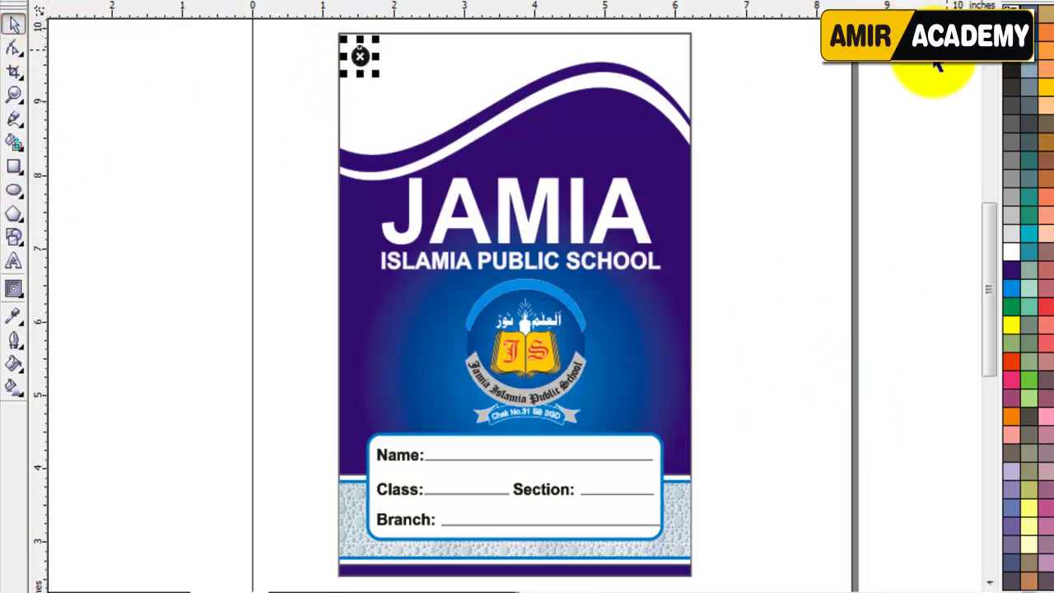
pyautogui.click(782, 141)
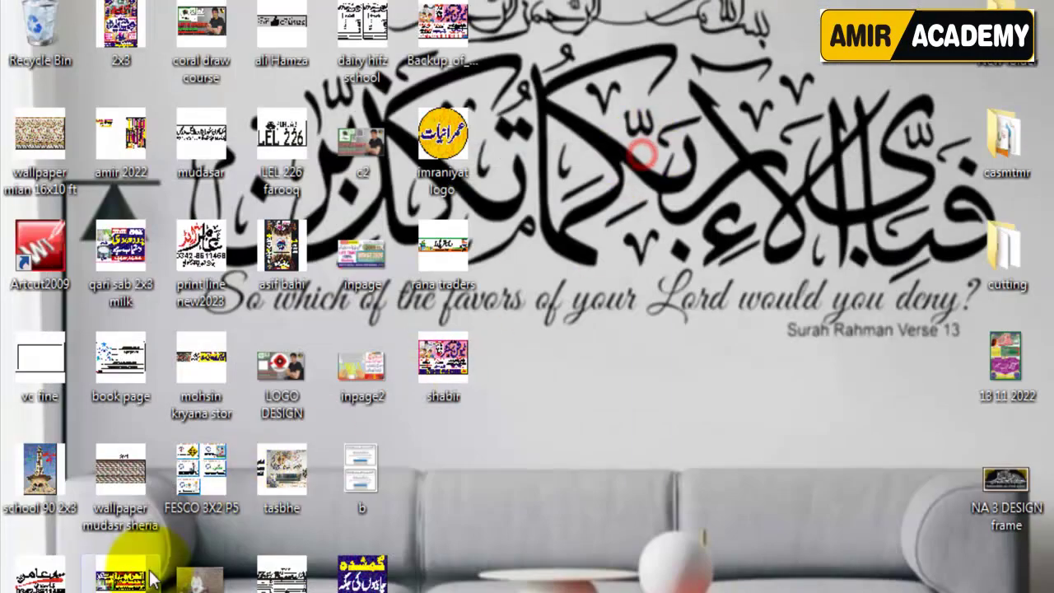
# Switch to the desktop, bring the print line new2023 file into the drawing, and place it small below the black circle.
pyautogui.moveTo(205, 251); pyautogui.dragTo(560, 535)
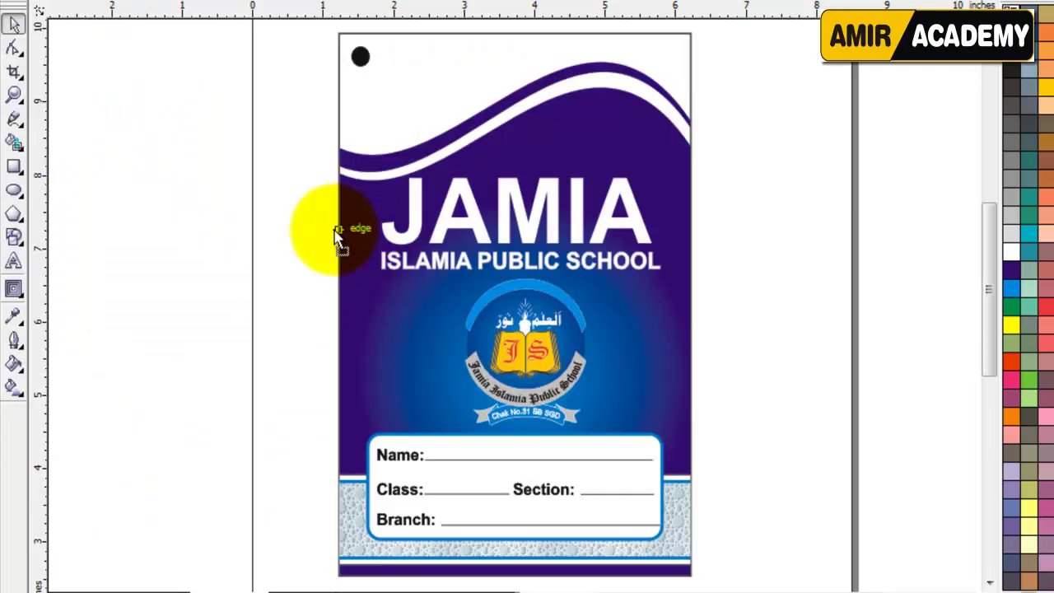
pyautogui.moveTo(334, 231); pyautogui.dragTo(313, 228)
pyautogui.moveTo(429, 331); pyautogui.dragTo(336, 253)
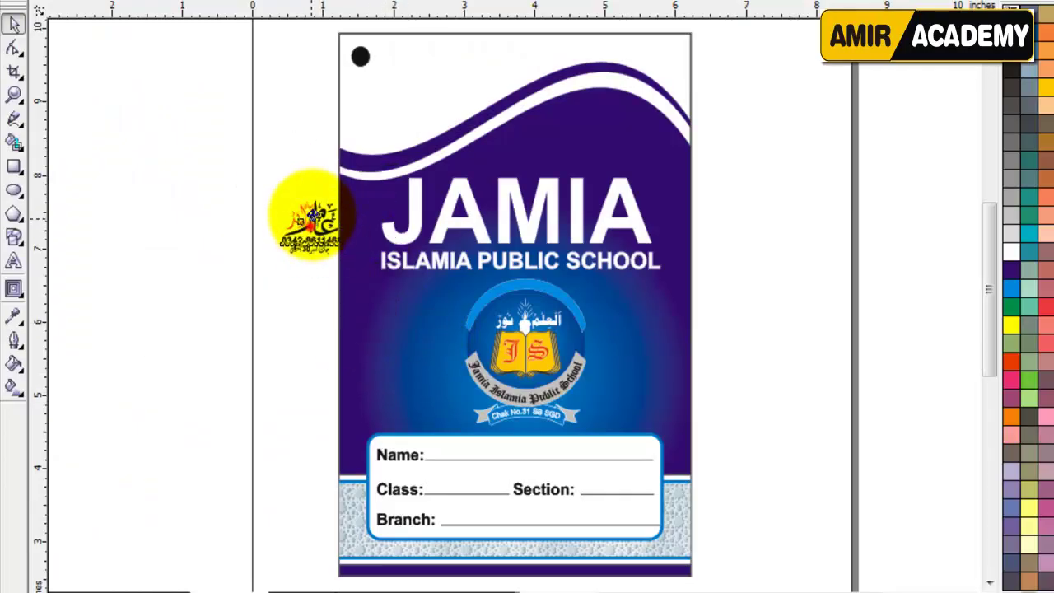
pyautogui.moveTo(313, 215); pyautogui.dragTo(365, 99)
# Enlarge the calligraphic contact logo to fill the white area between the black circle and the purple wave.
pyautogui.press('z')
pyautogui.moveTo(305, 40); pyautogui.dragTo(512, 206)
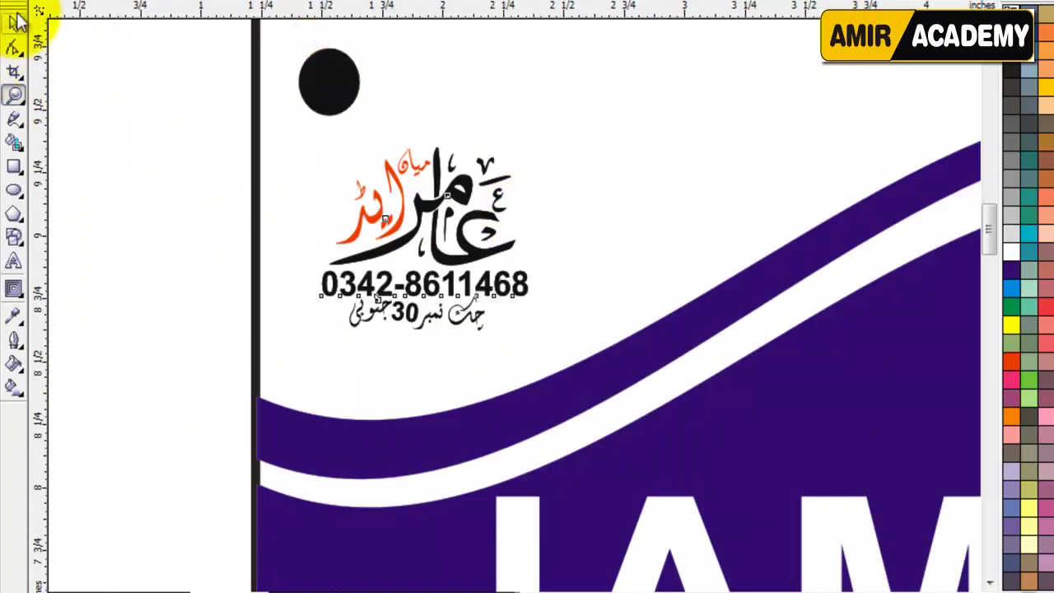
pyautogui.click(16, 20)
pyautogui.moveTo(534, 140); pyautogui.dragTo(575, 104)
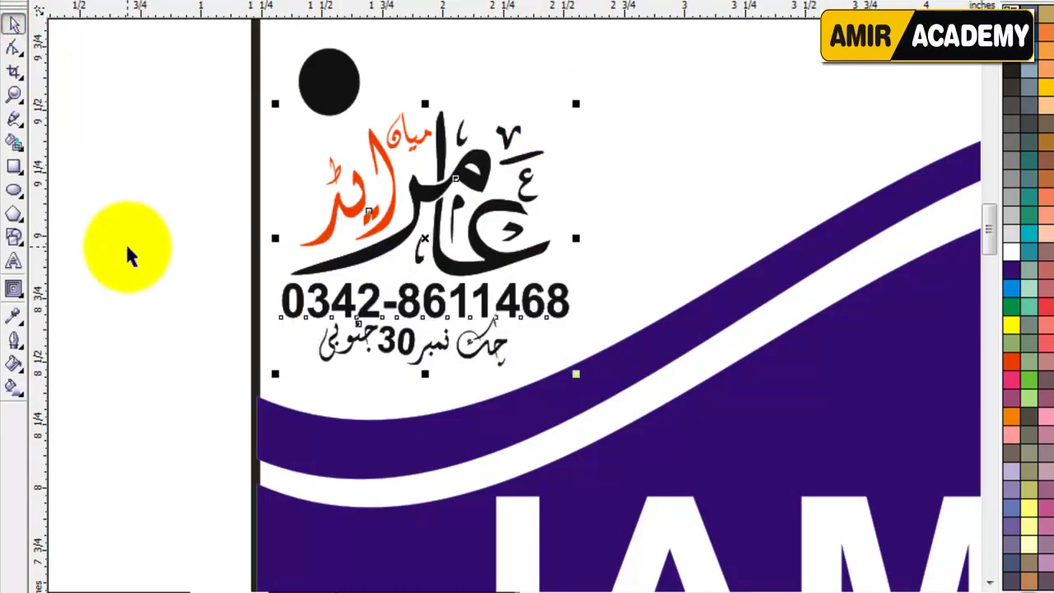
pyautogui.press('F4')
pyautogui.click(120, 247)
pyautogui.click(805, 194)
pyautogui.click(772, 343)
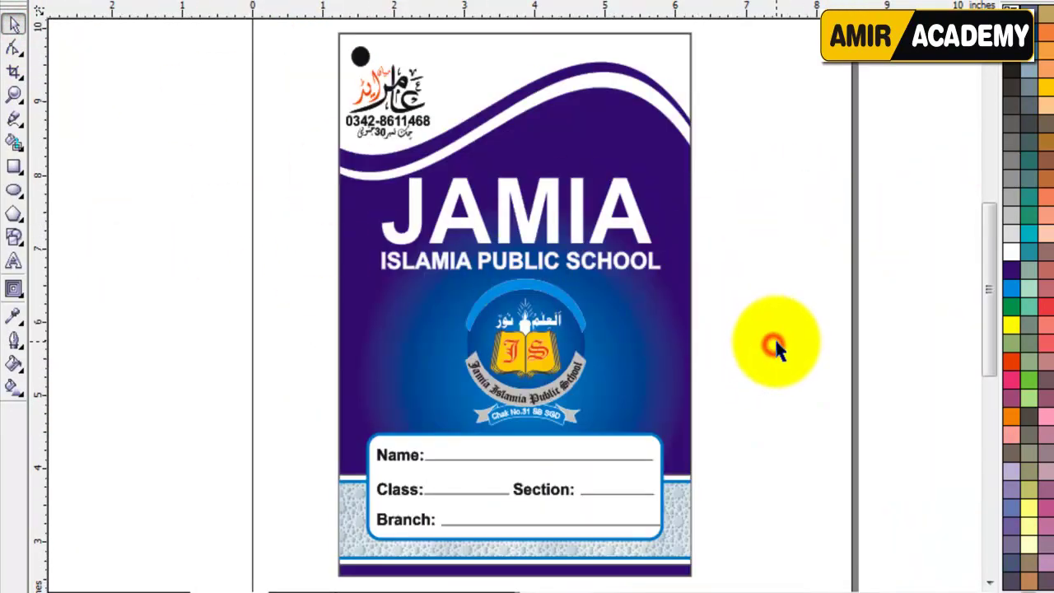
pyautogui.click(778, 340)
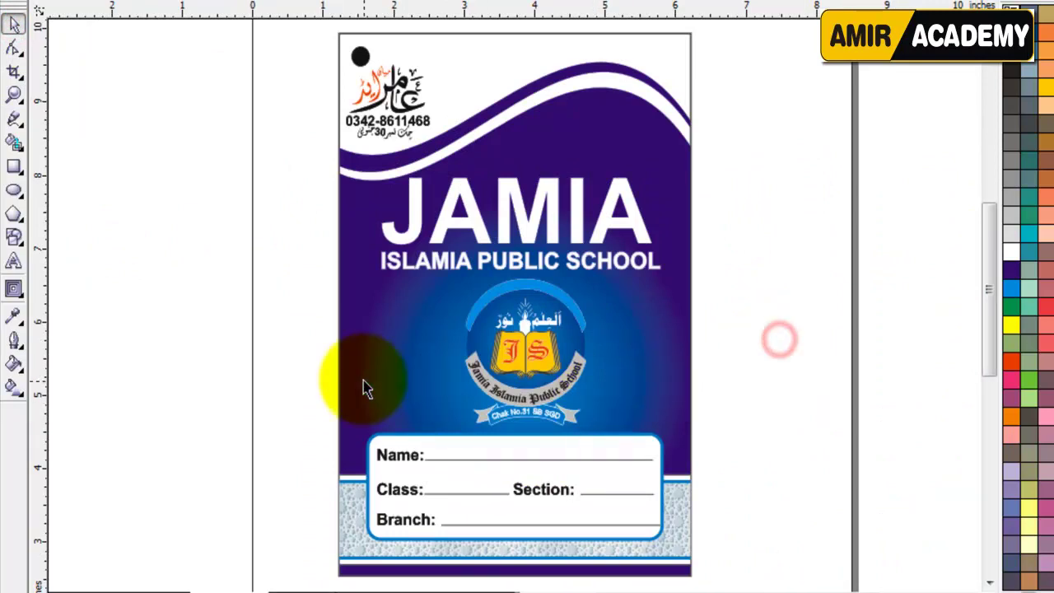
pyautogui.click(272, 364)
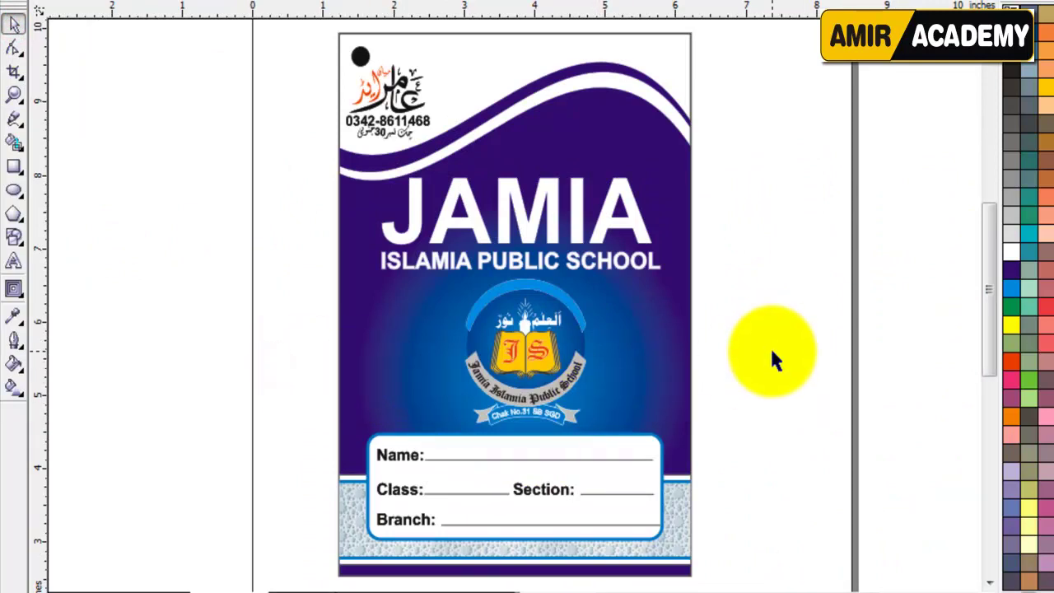
pyautogui.click(690, 592)
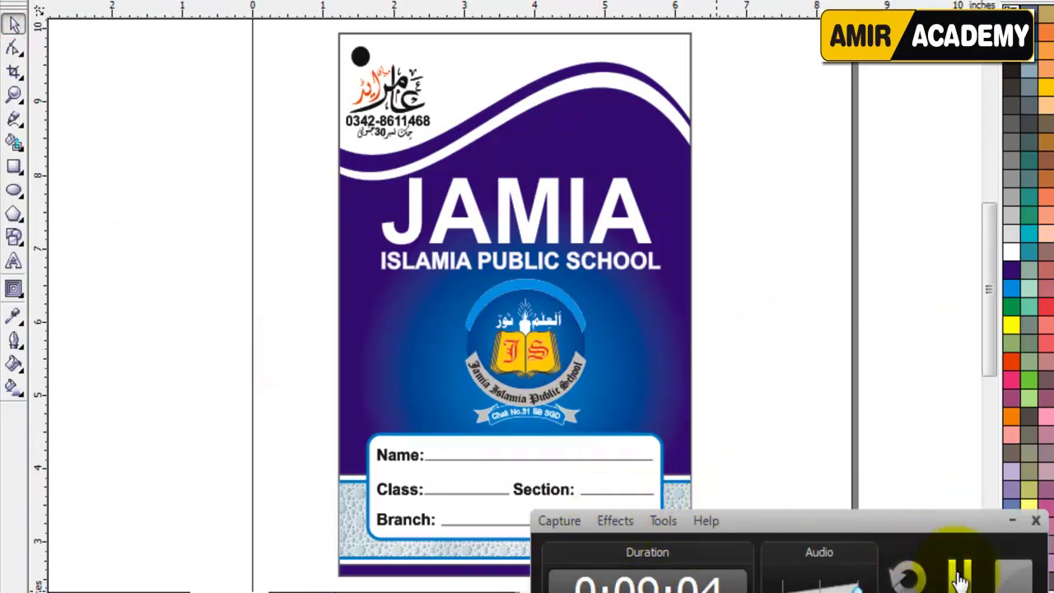
pyautogui.click(763, 436)
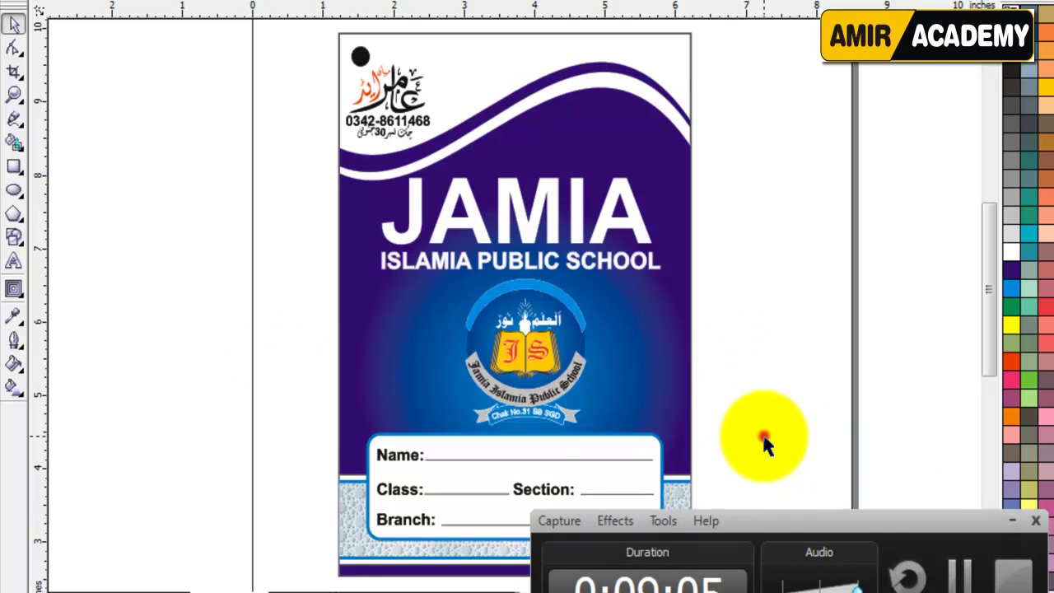
pyautogui.click(1016, 518)
pyautogui.click(755, 340)
pyautogui.click(777, 252)
pyautogui.click(289, 307)
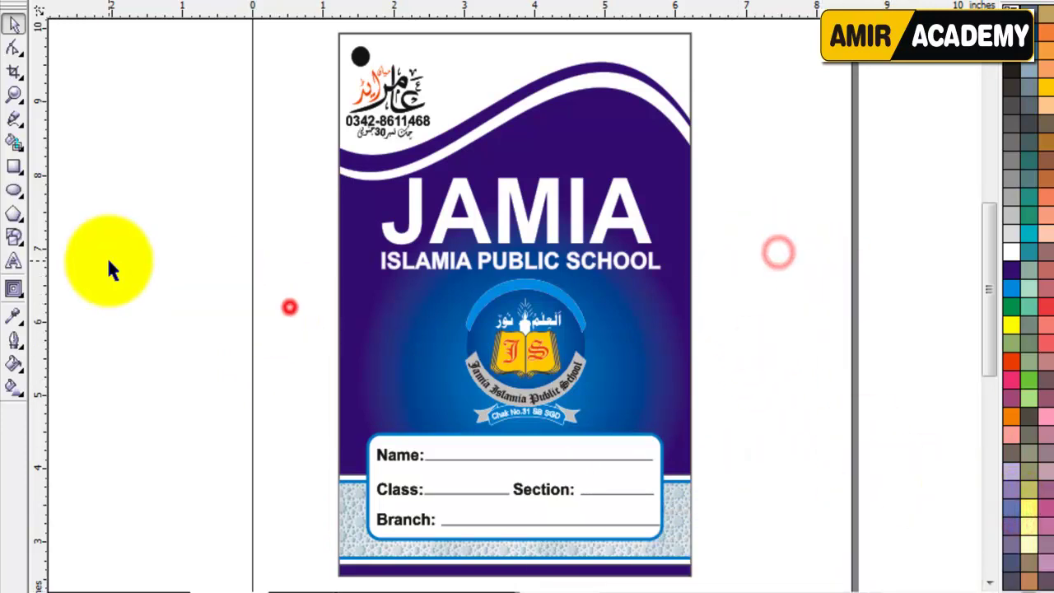
# Add the text "Thanks For Watching" in the empty space left of the cover and make it bold.
pyautogui.click(13, 261)
pyautogui.click(159, 222)
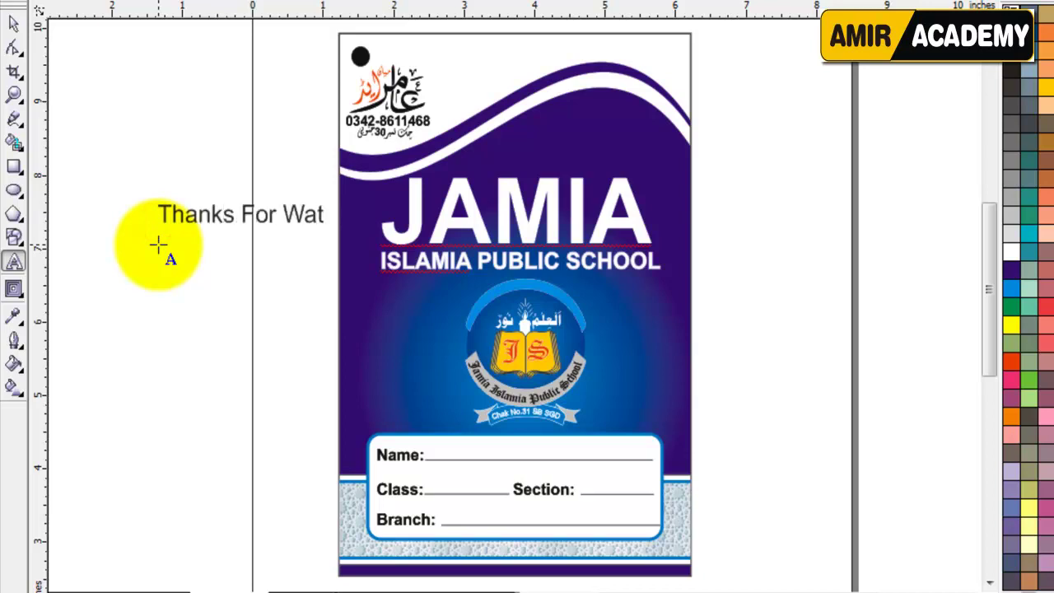
pyautogui.click(13, 24)
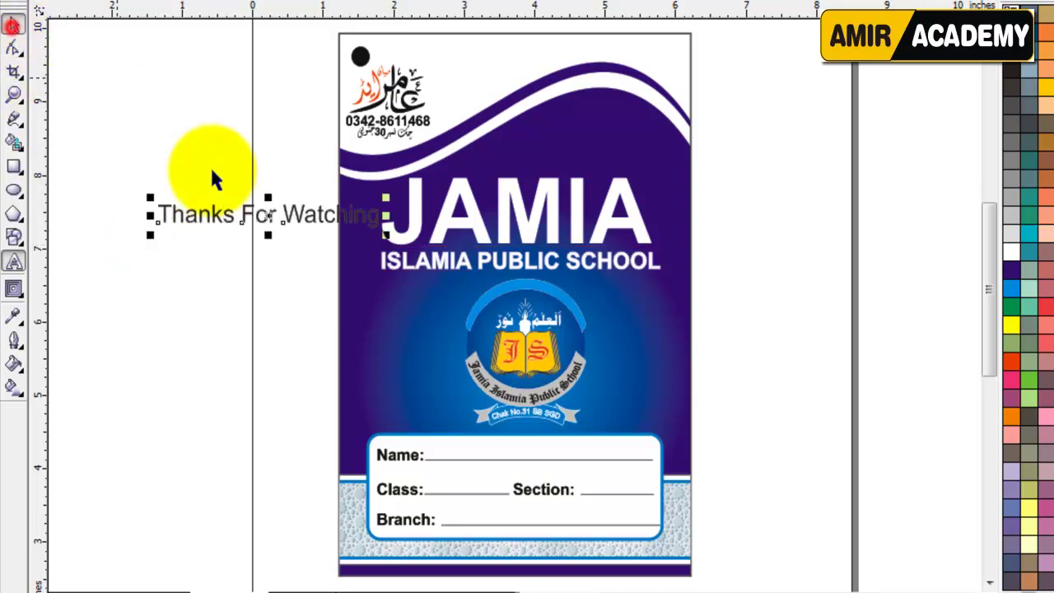
pyautogui.moveTo(259, 216); pyautogui.dragTo(193, 283)
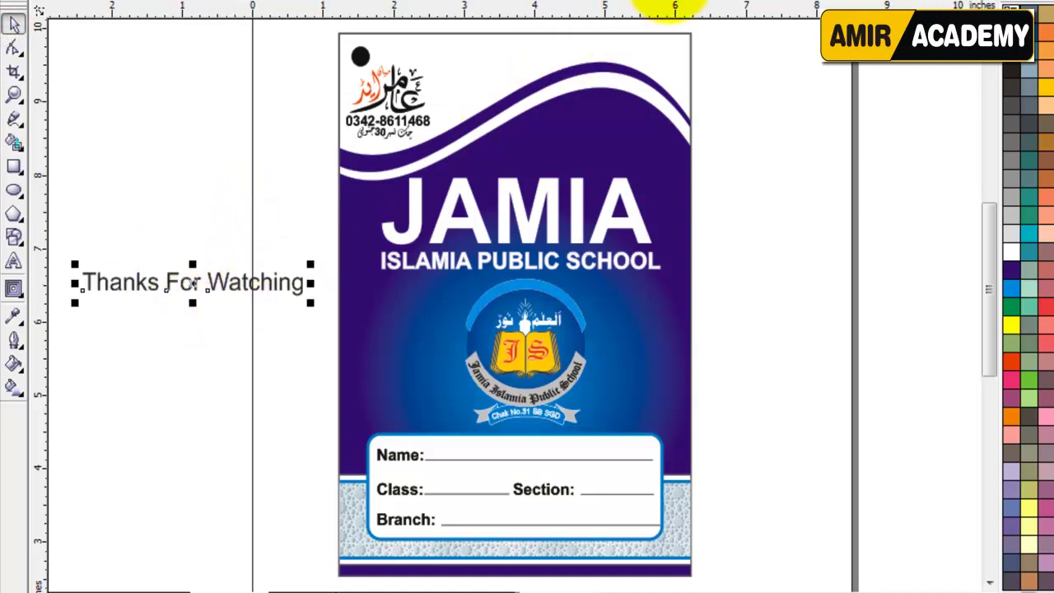
pyautogui.click(670, 0)
# Start a second text line below "Thanks For Watching".
pyautogui.press('z')
pyautogui.moveTo(73, 222); pyautogui.dragTo(365, 419)
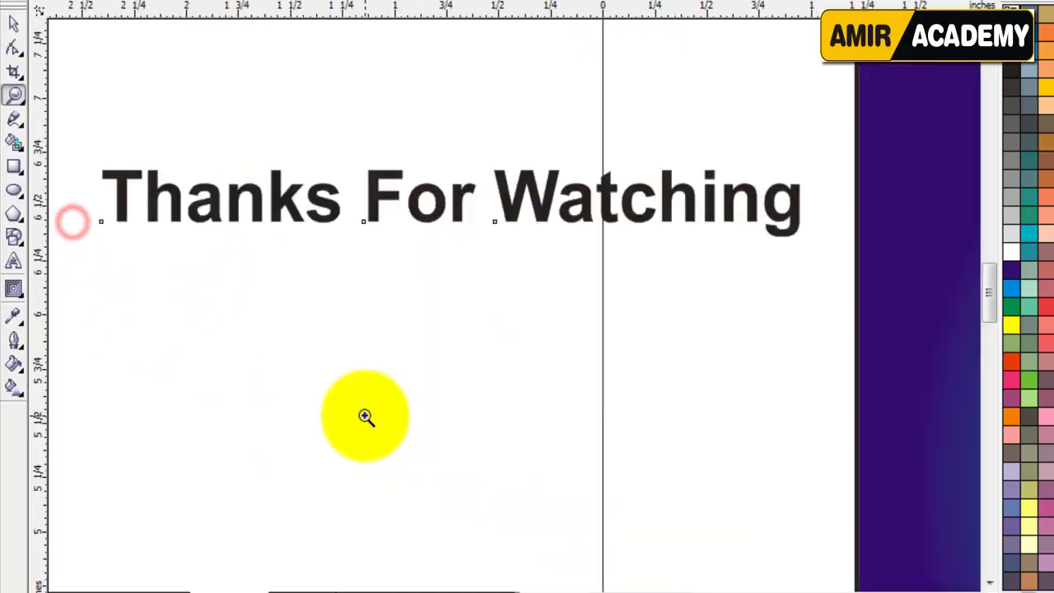
pyautogui.click(13, 24)
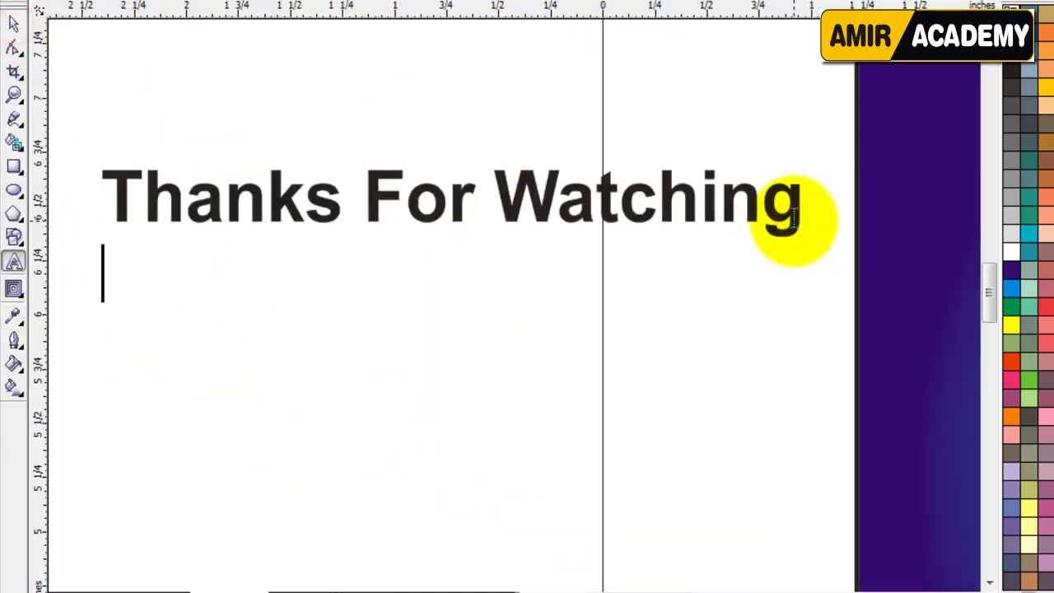